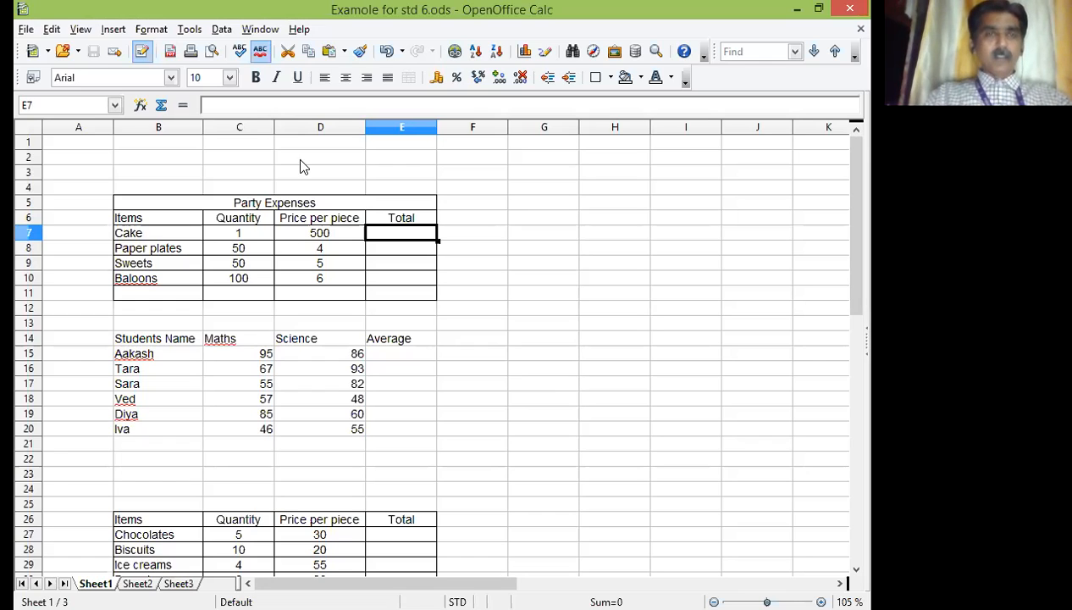
Step: Enter the formula =C7*D7 in E7 to multiply the cake's quantity by its price per piece
click(254, 103)
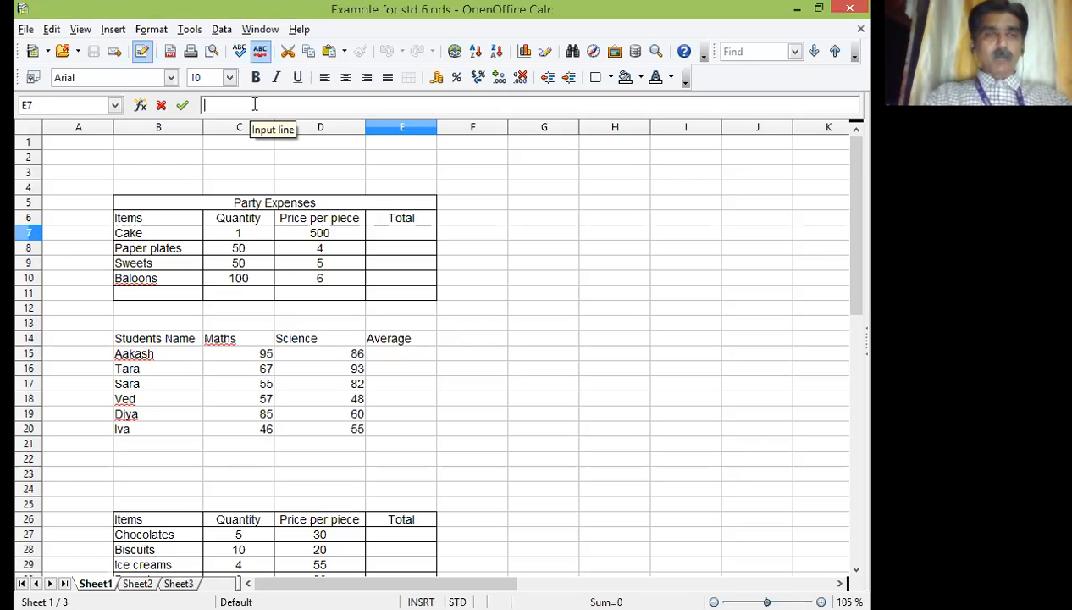
text(=)
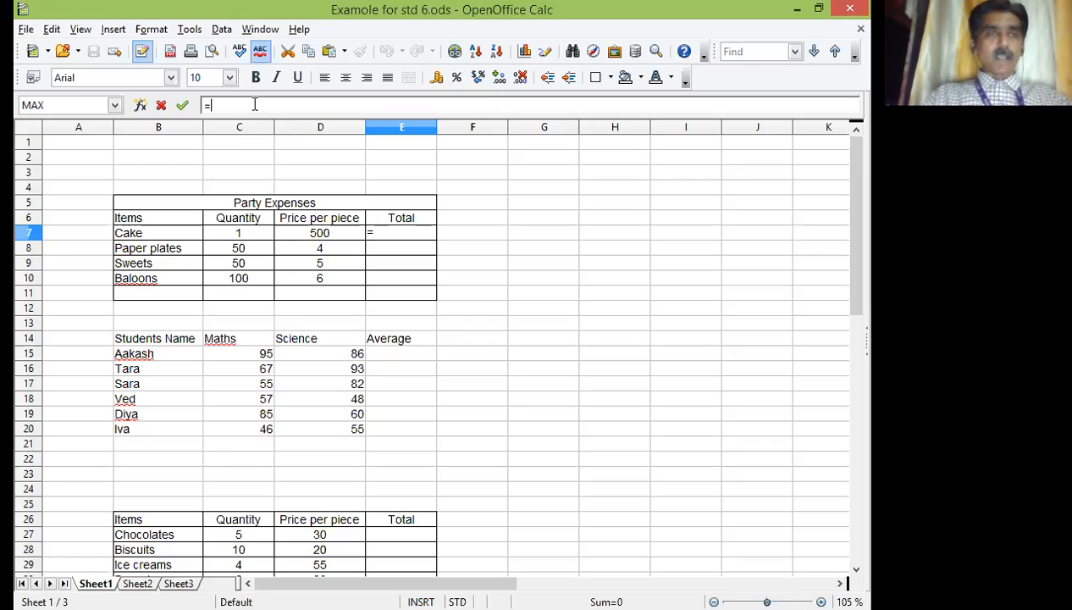
click(235, 235)
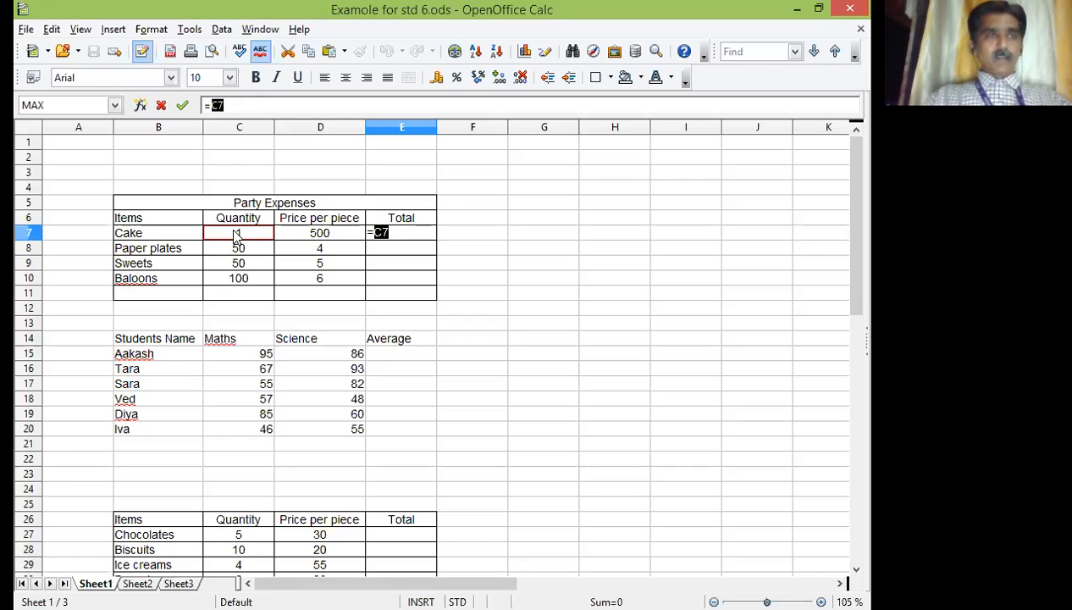
text(*)
click(296, 236)
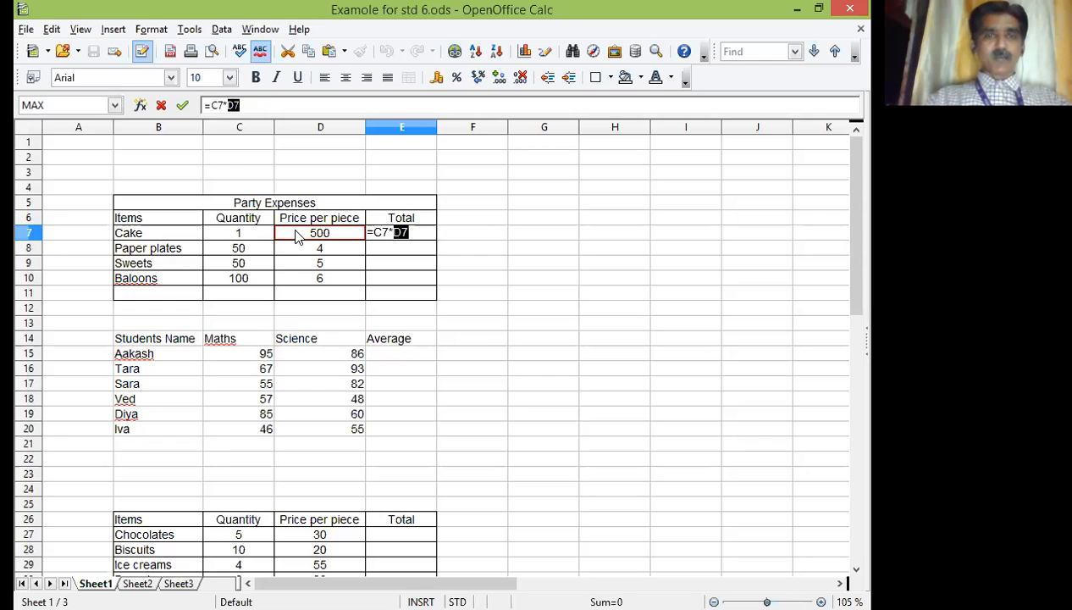
key(Return)
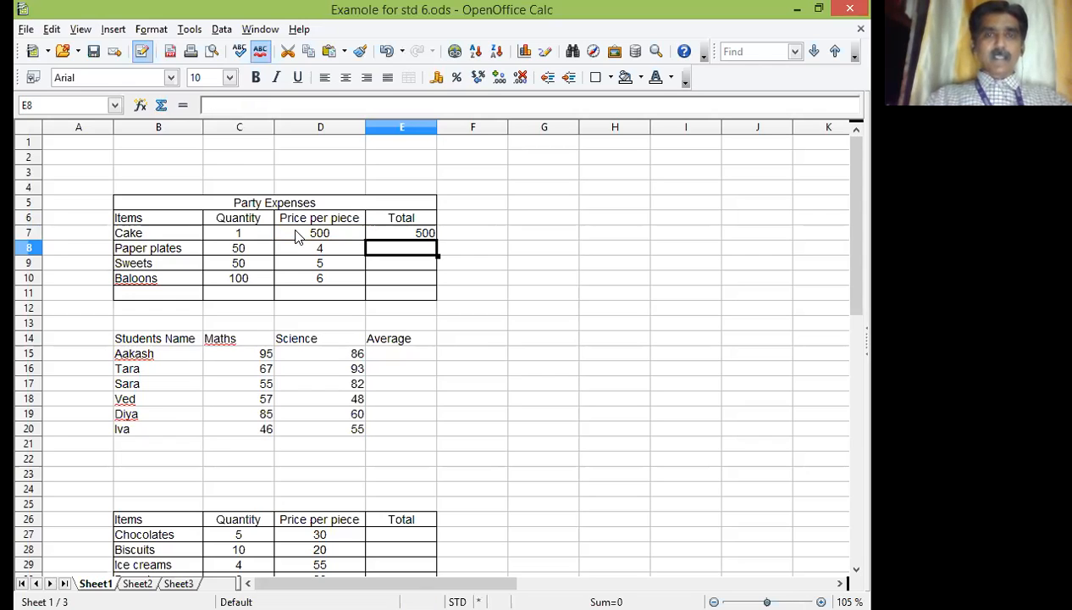
Step: Centre the cake total in E7 and fill its formula down through E10, checking the copied formulas
click(406, 234)
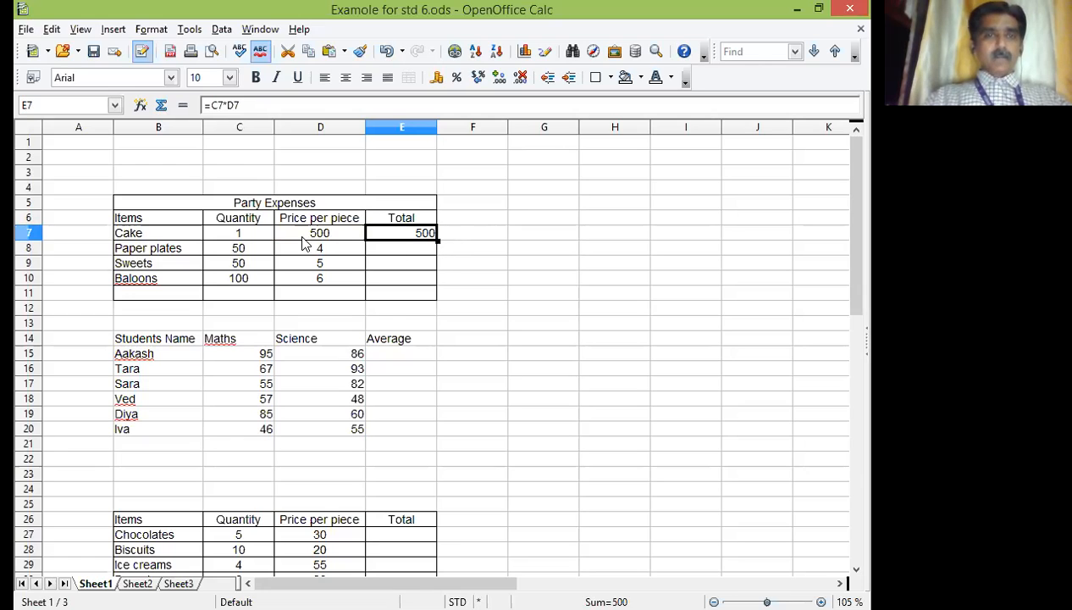
click(345, 78)
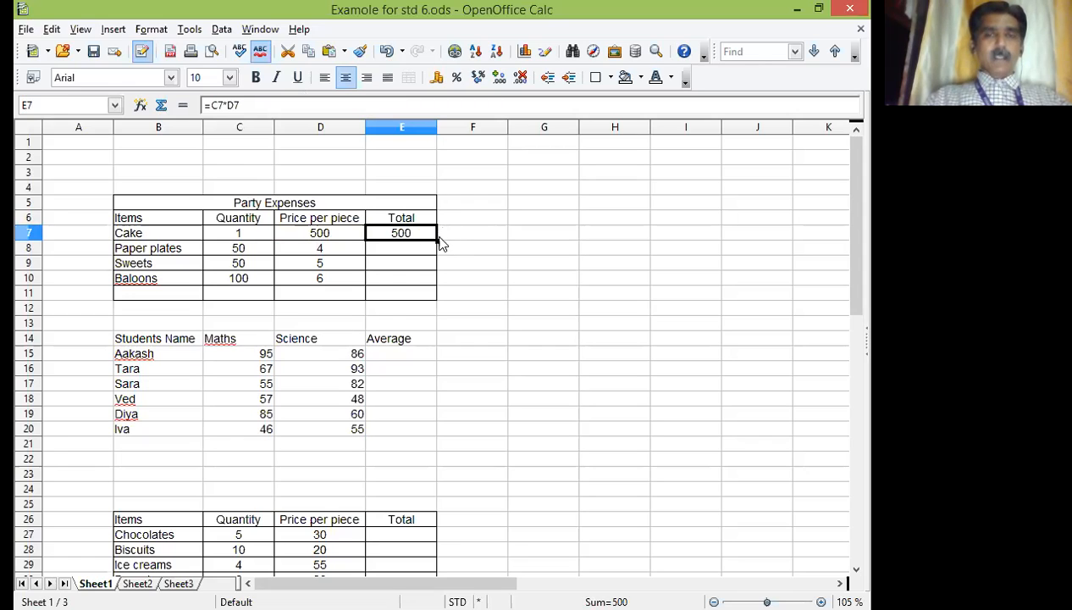
drag(437, 240, 438, 295)
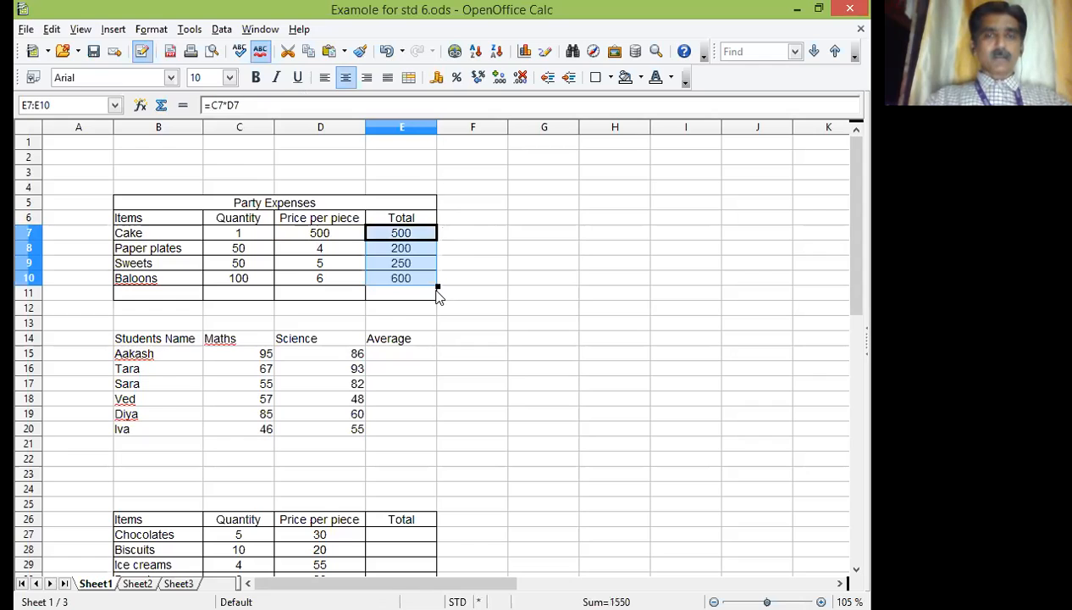
click(403, 251)
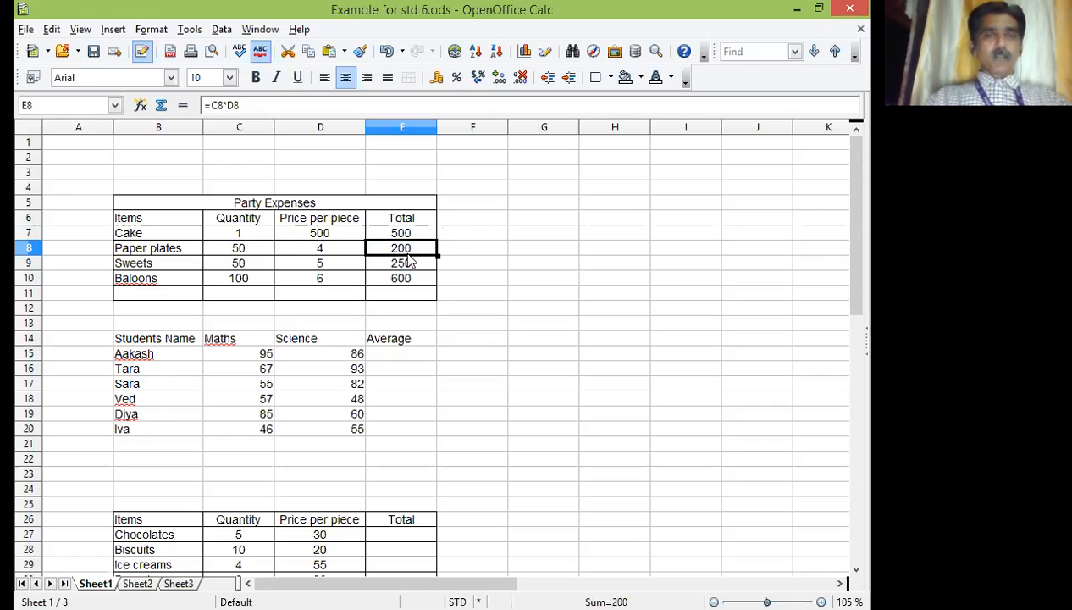
click(413, 268)
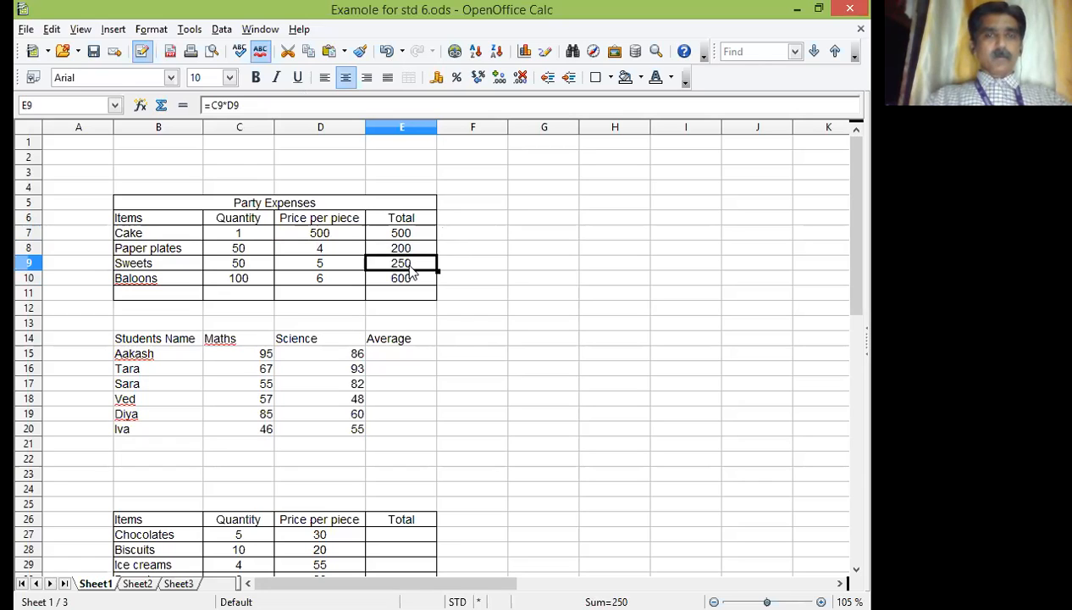
click(413, 282)
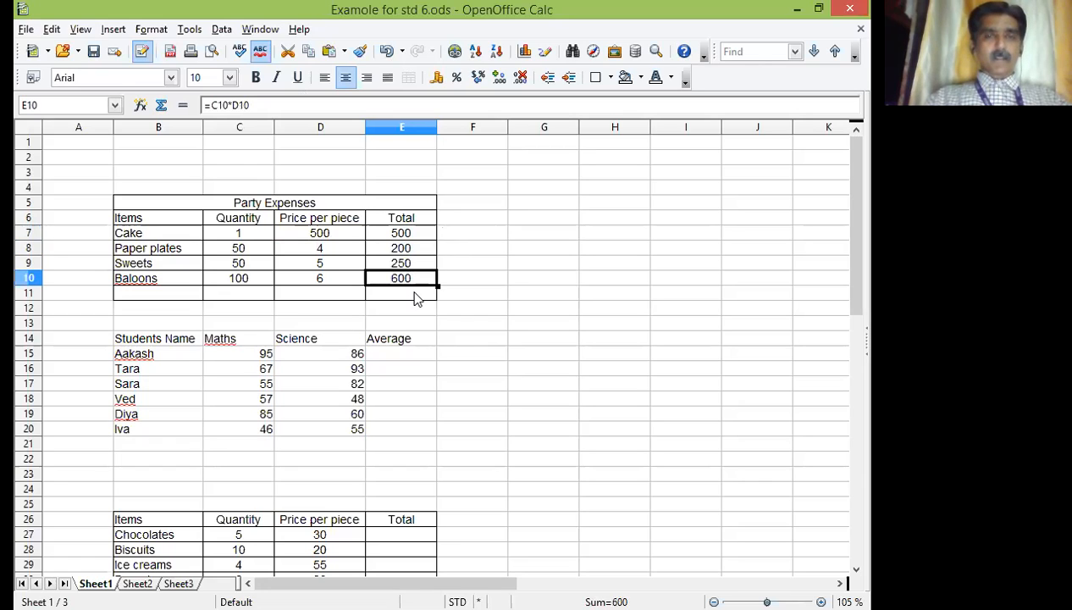
Step: Add up the item totals in E11 with =SUM(E7:E10) and centre the result
click(415, 294)
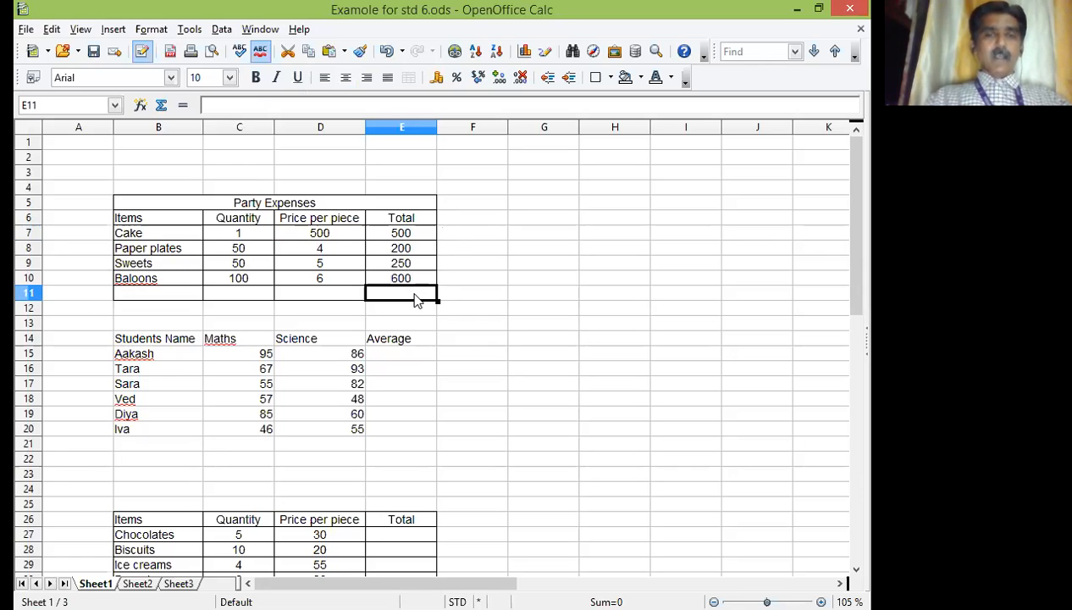
click(241, 107)
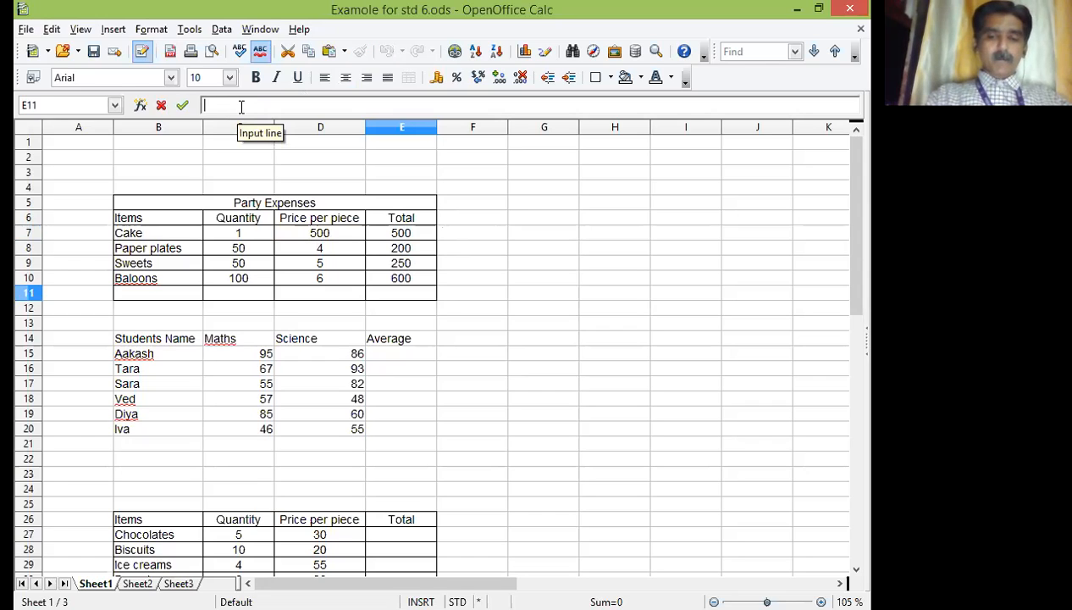
text(=)
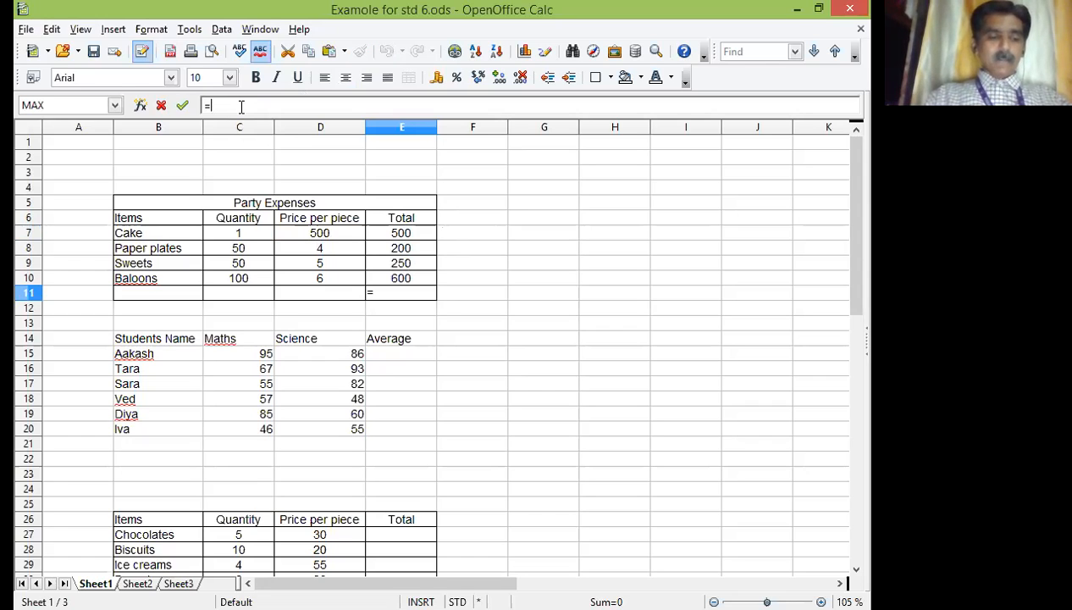
text(sum)
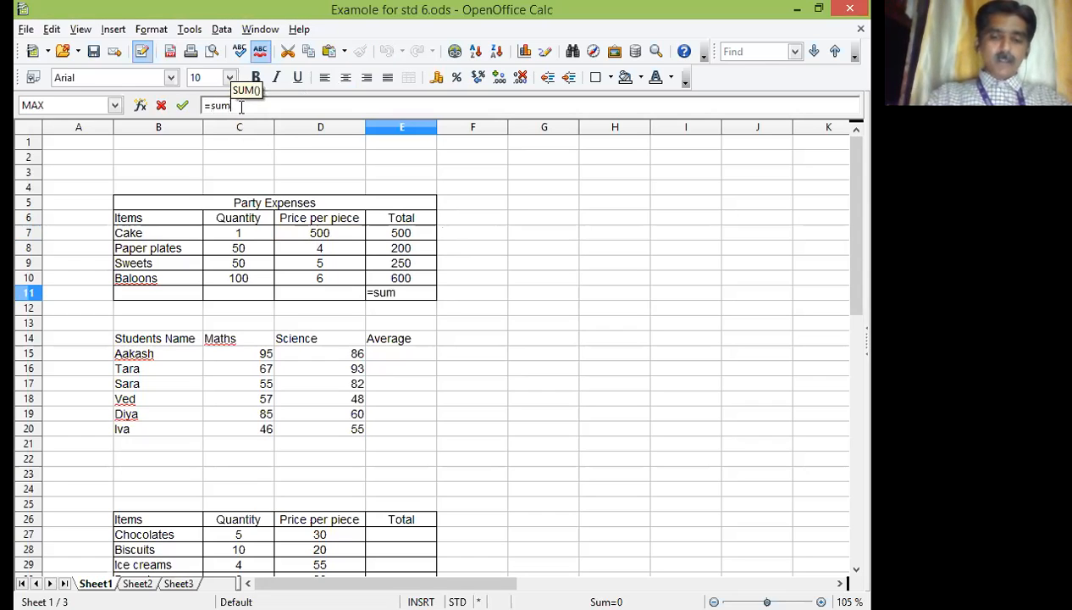
text(()
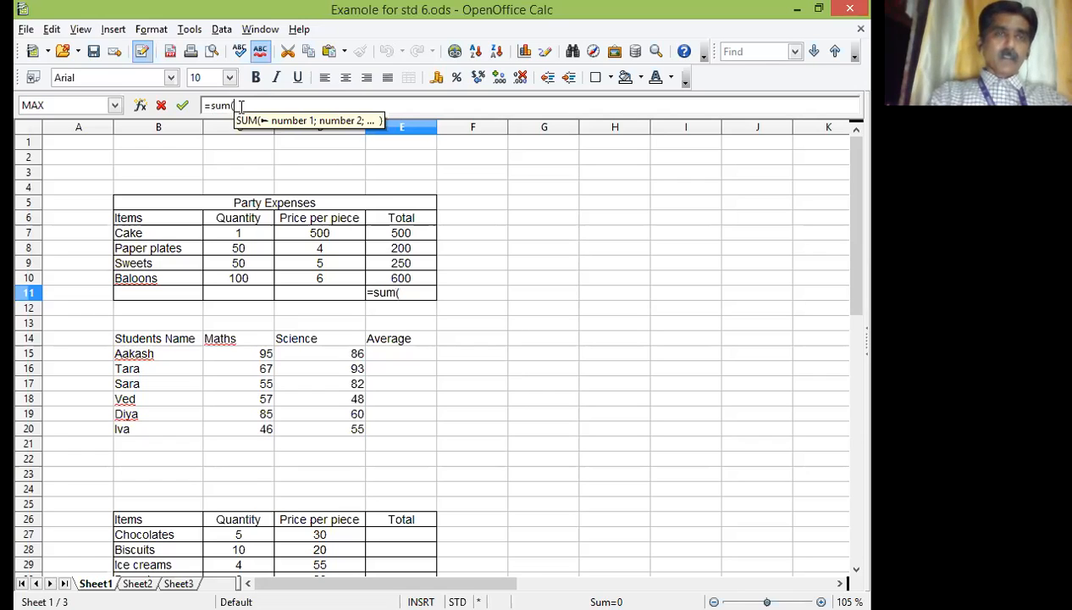
drag(399, 232, 400, 274)
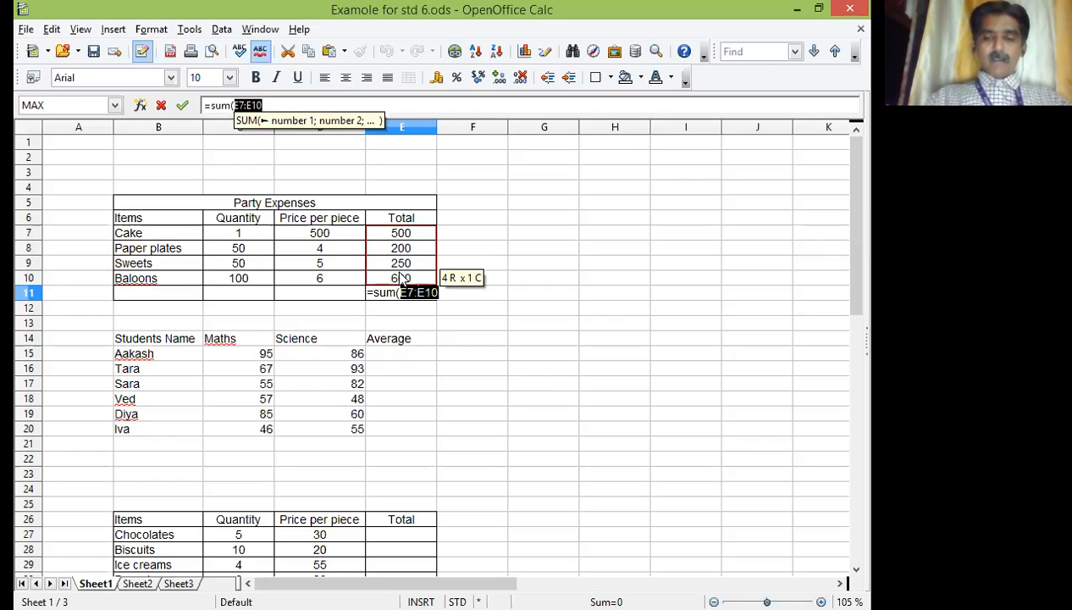
key(Return)
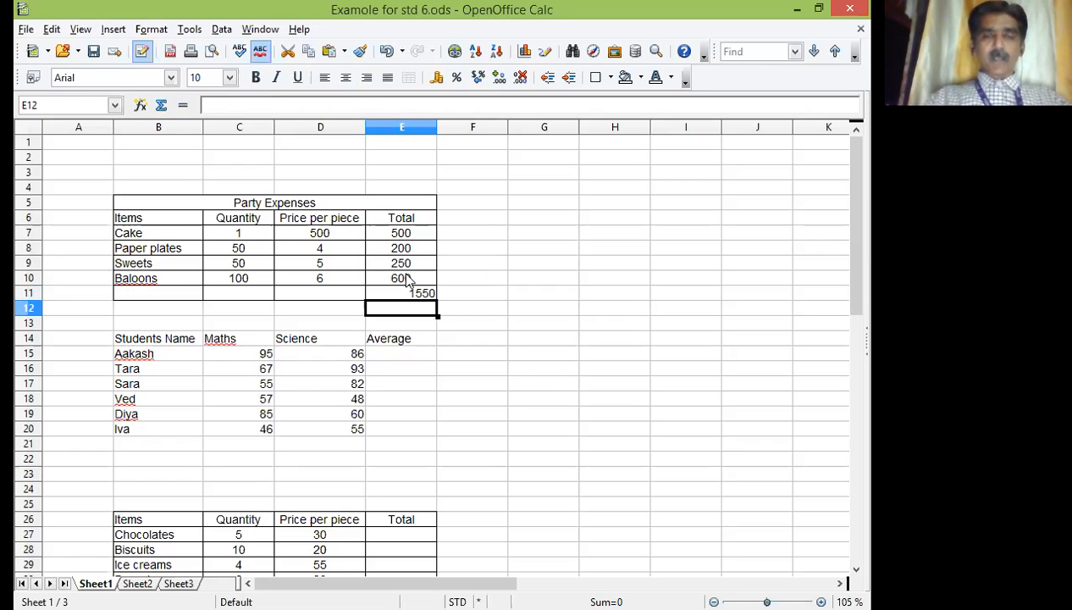
click(415, 296)
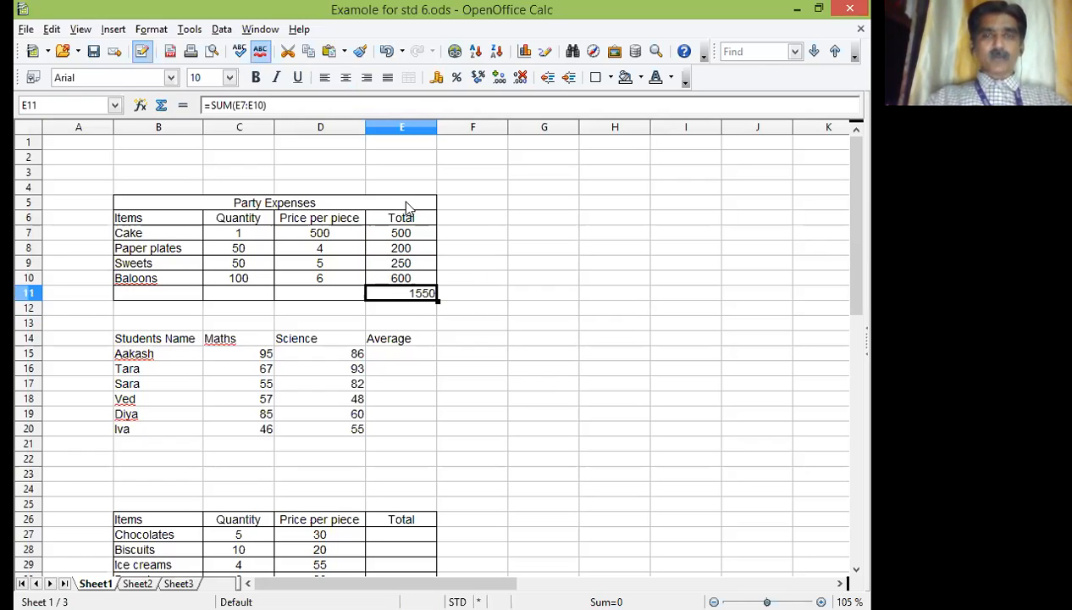
click(347, 77)
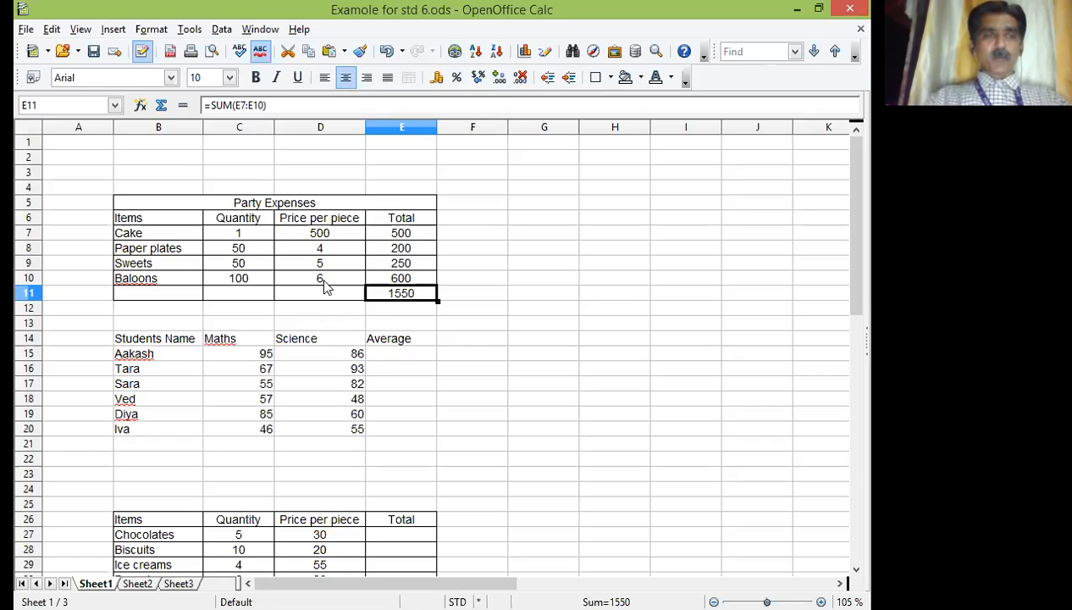
Step: Change the price per piece of the balloons in D10 to 10 and check the row's total formula
click(261, 284)
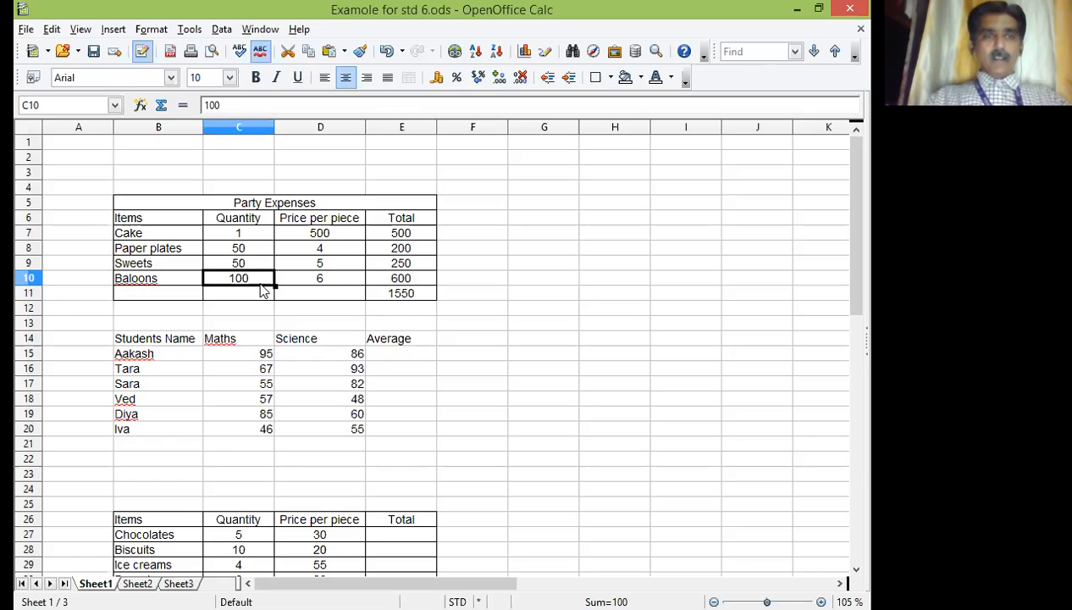
click(322, 280)
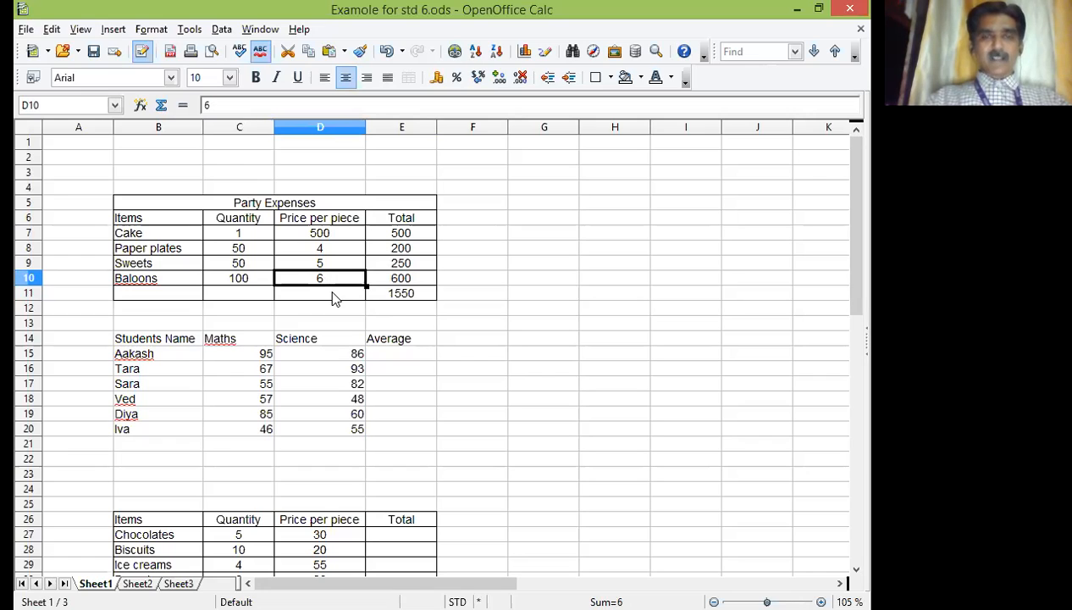
text(10)
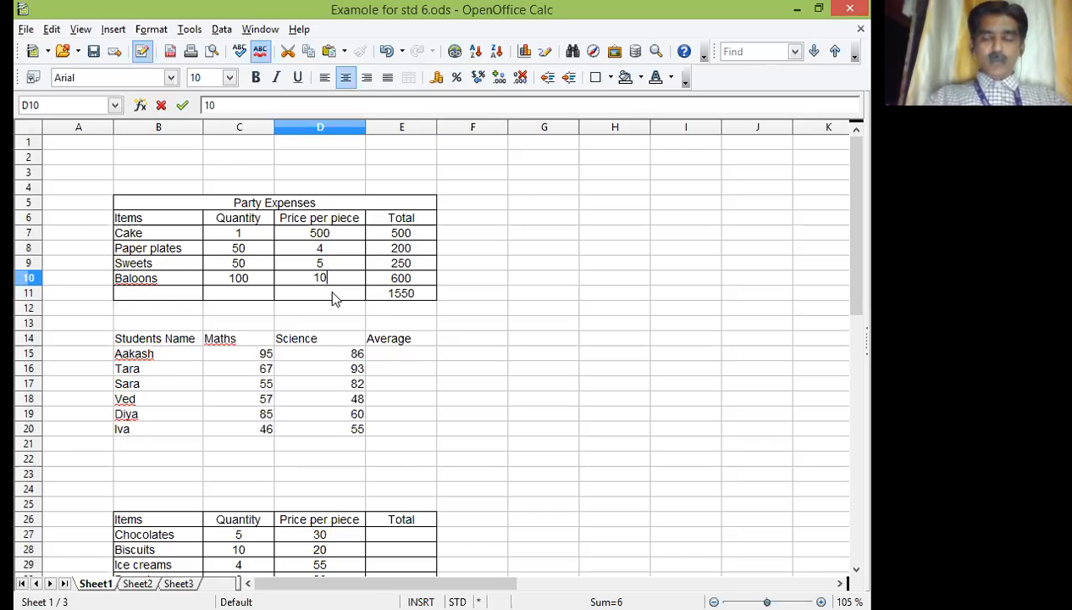
key(Return)
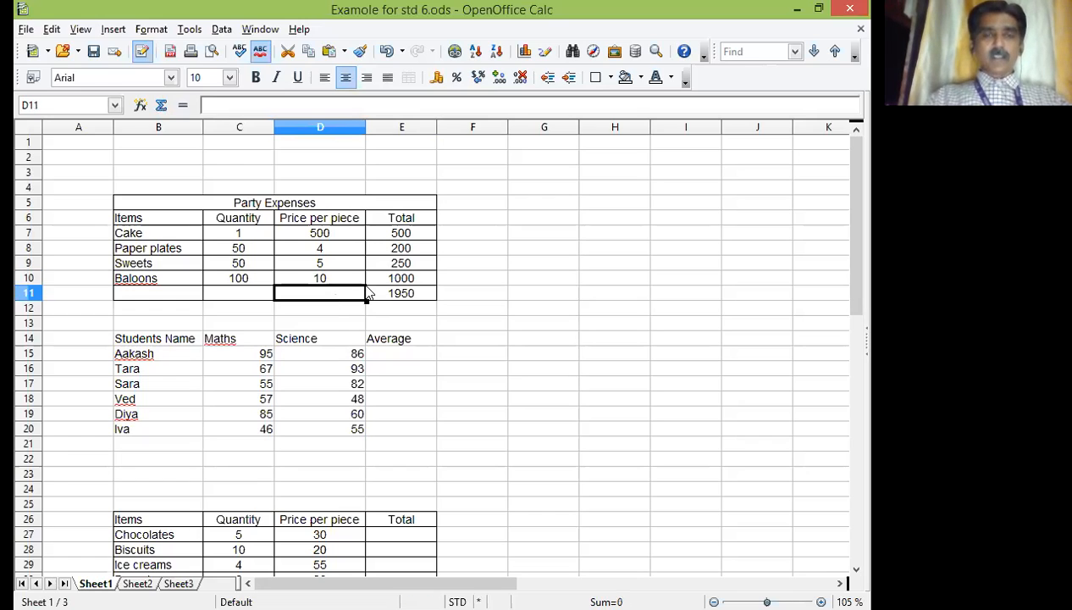
click(418, 280)
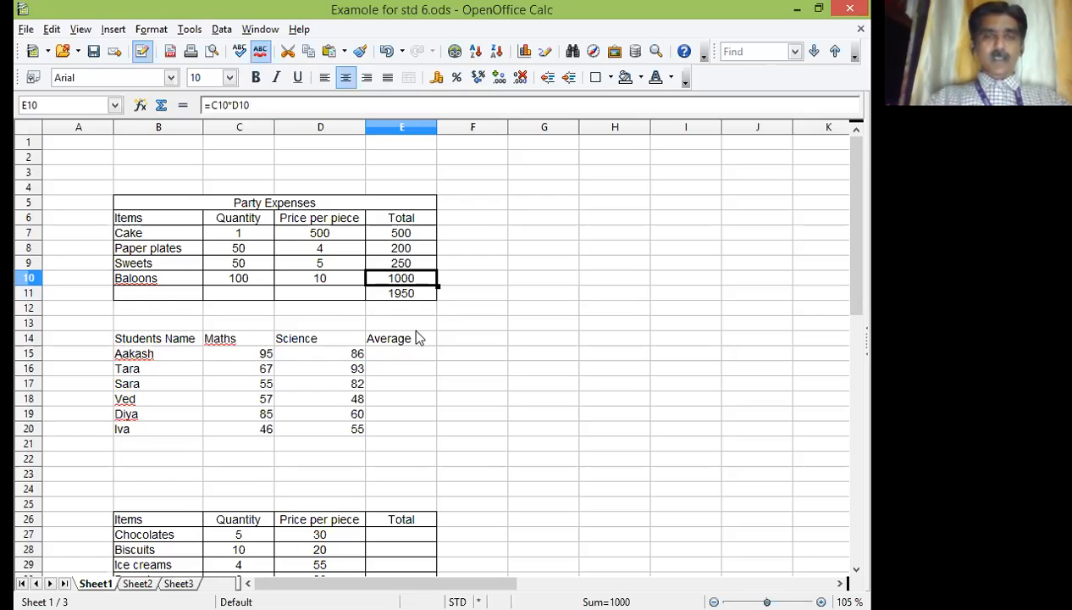
Step: Apply outer and inner borders to all cells of the student marks table, B14:E20
click(396, 356)
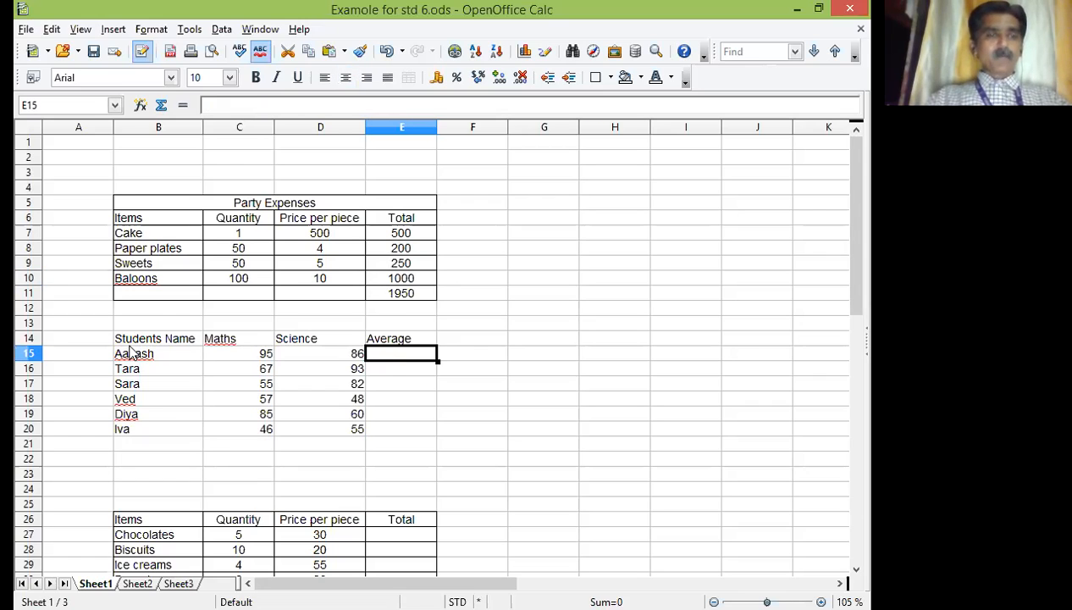
drag(156, 339, 424, 432)
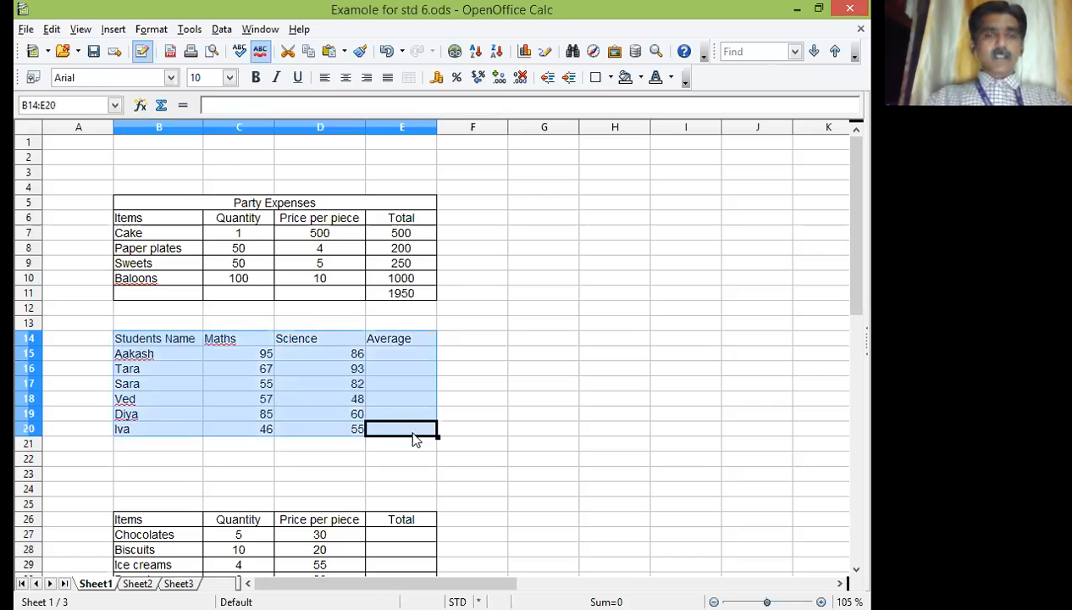
click(614, 79)
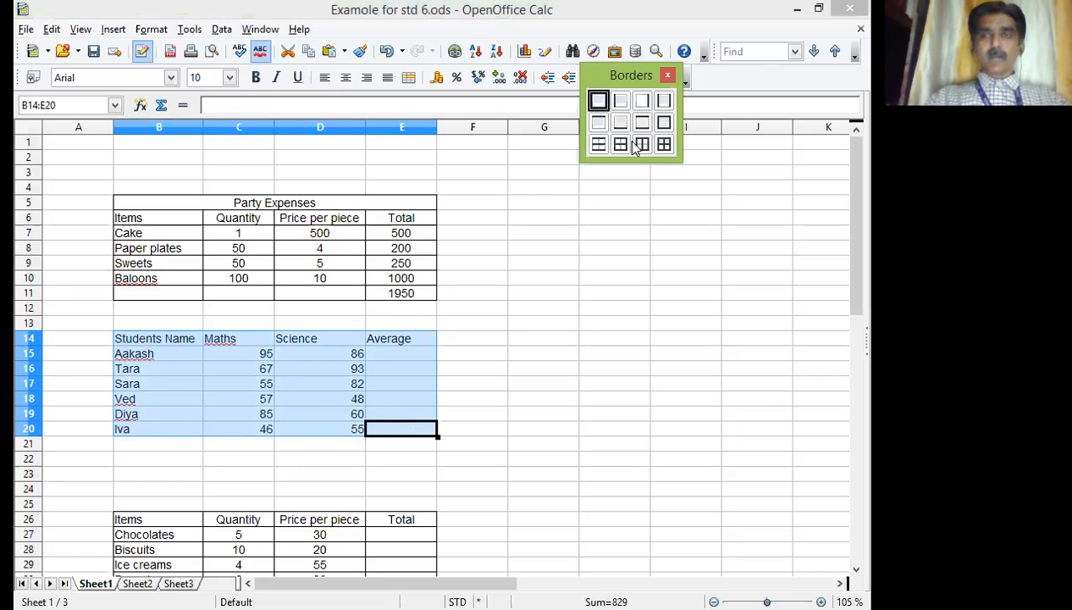
click(663, 145)
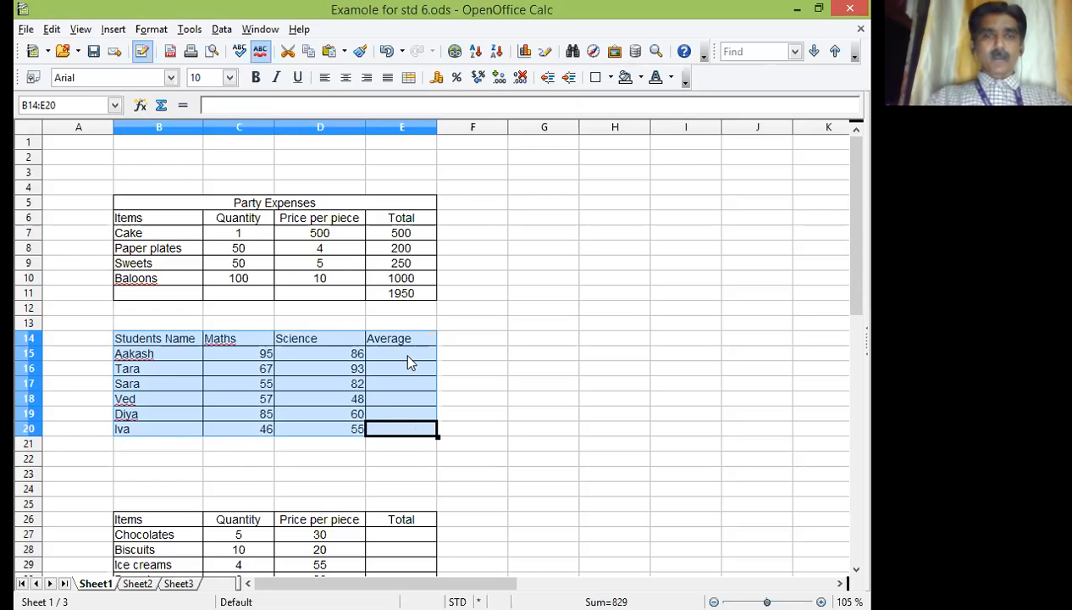
Step: Calculate the first student's average mark in E15 with the AVERAGE function over C15:D15
click(405, 355)
click(306, 105)
text(=)
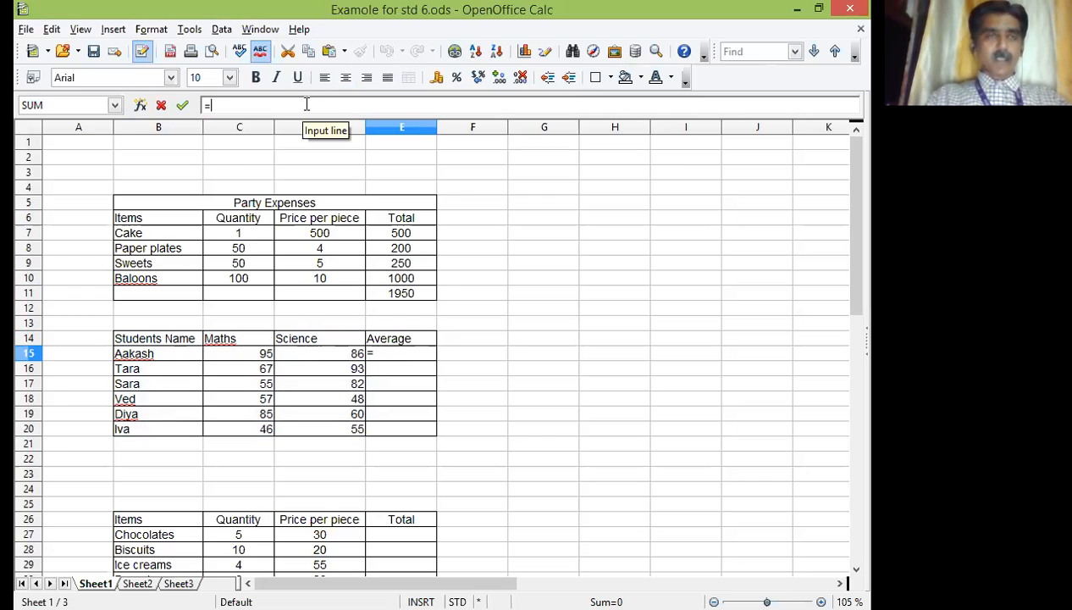
text(Ave)
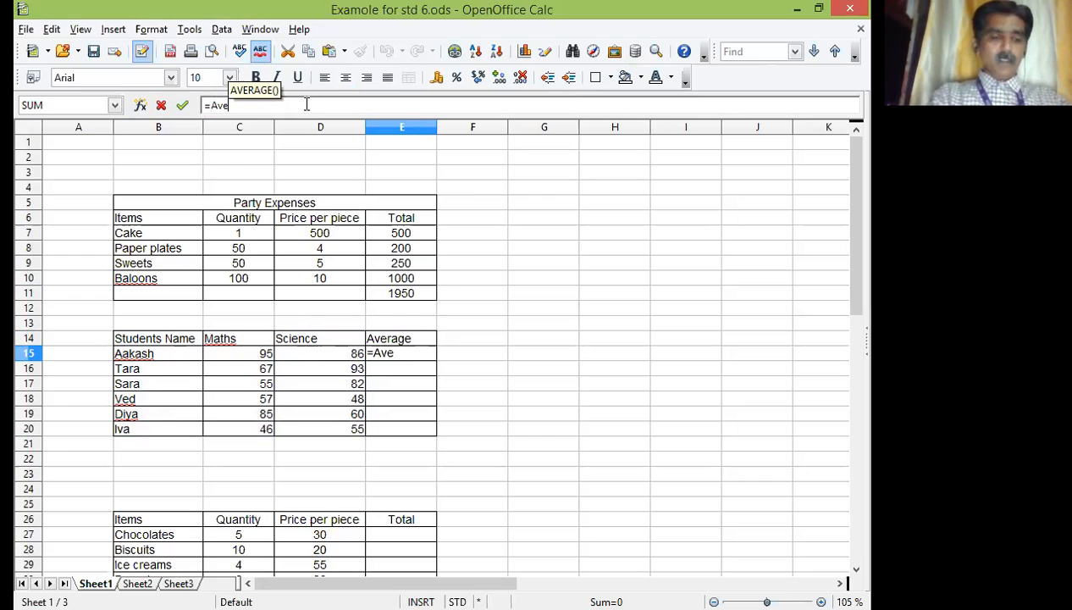
text(rage)
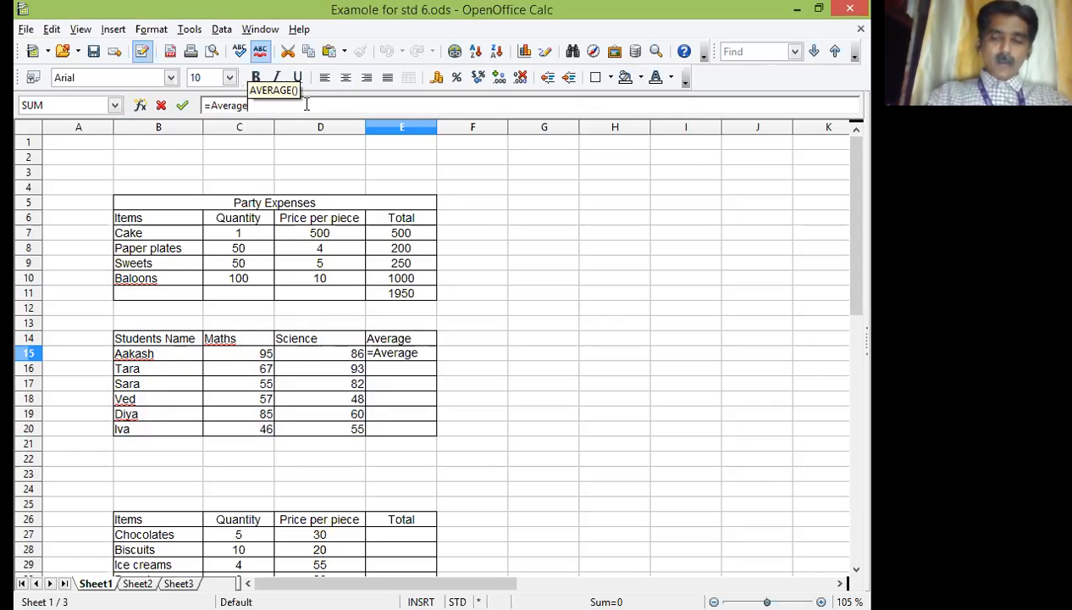
text(()
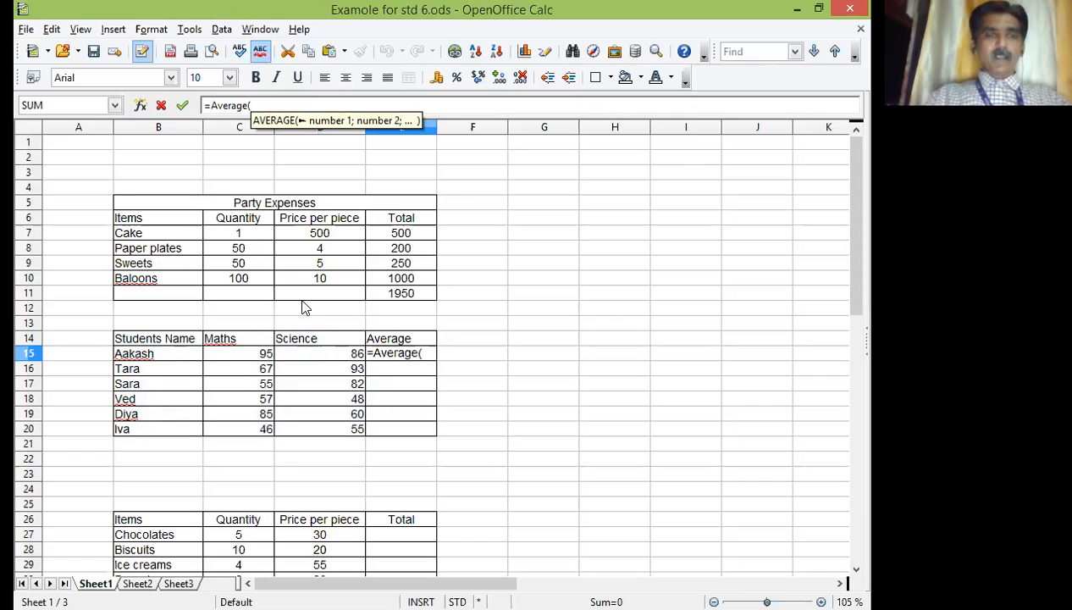
drag(258, 354, 336, 363)
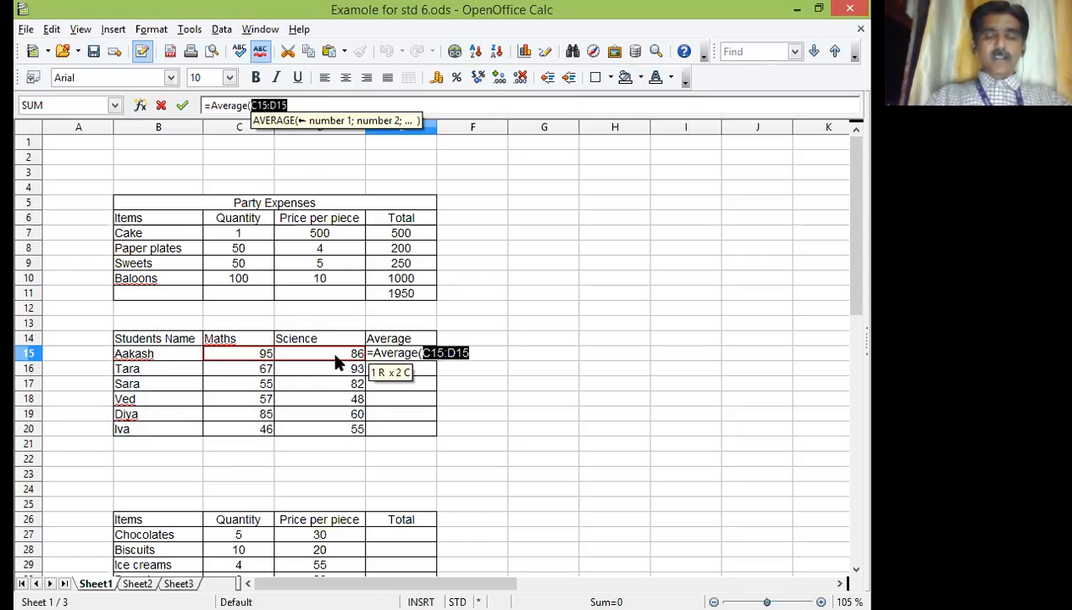
key(Return)
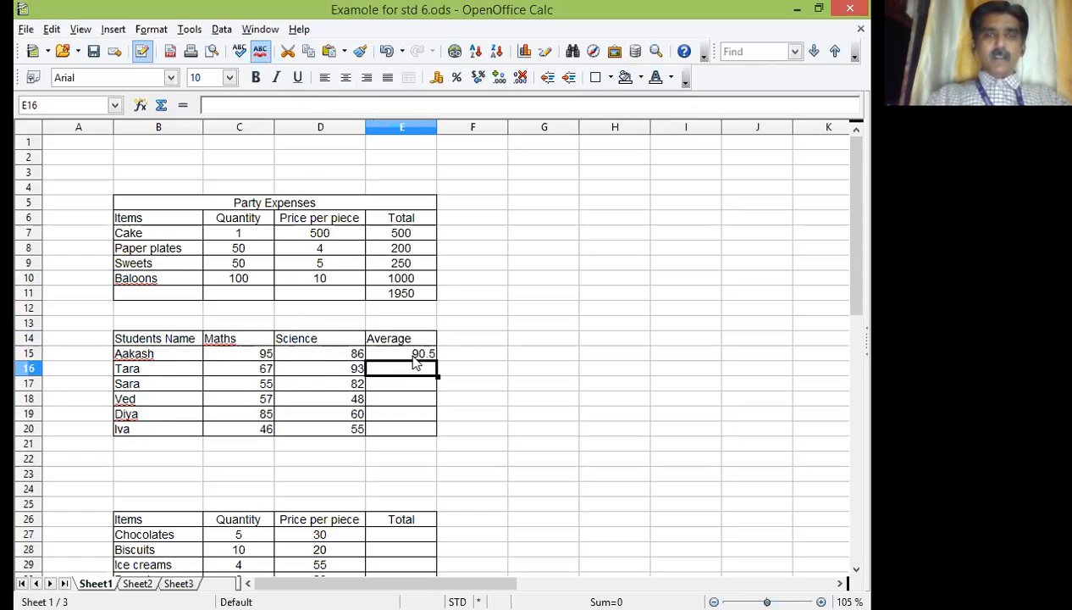
Step: Centre the average in E15 and fill its formula down through E20 for the remaining students
click(413, 356)
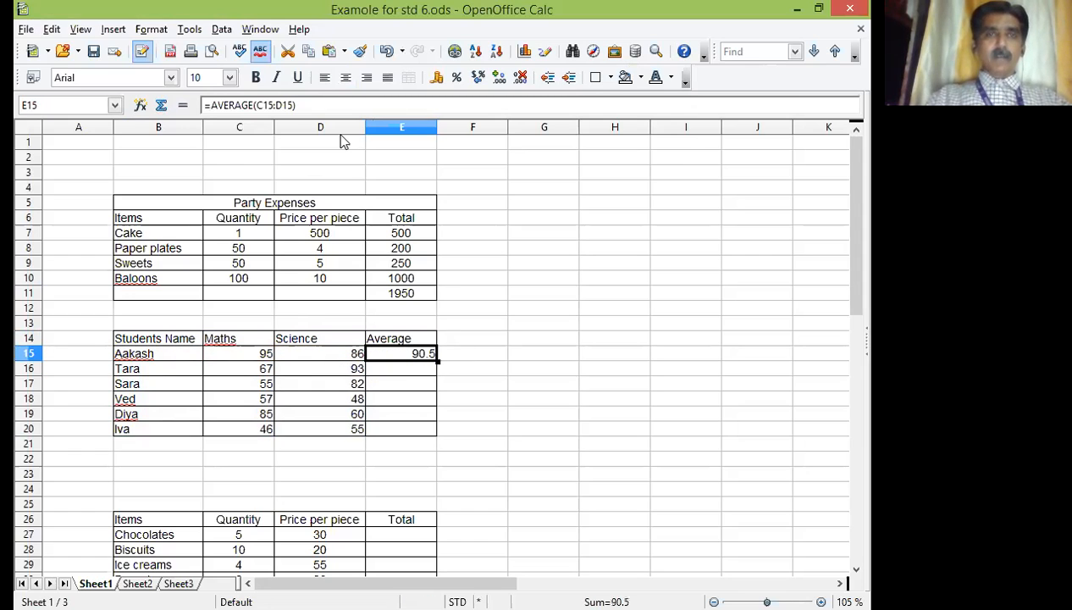
click(346, 77)
drag(437, 361, 437, 438)
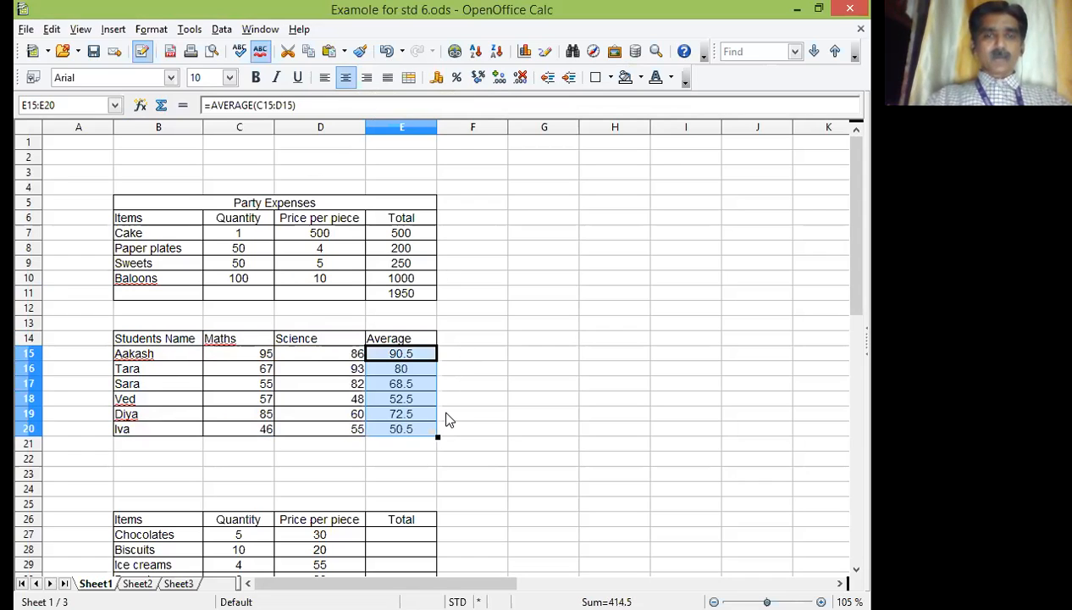
click(449, 418)
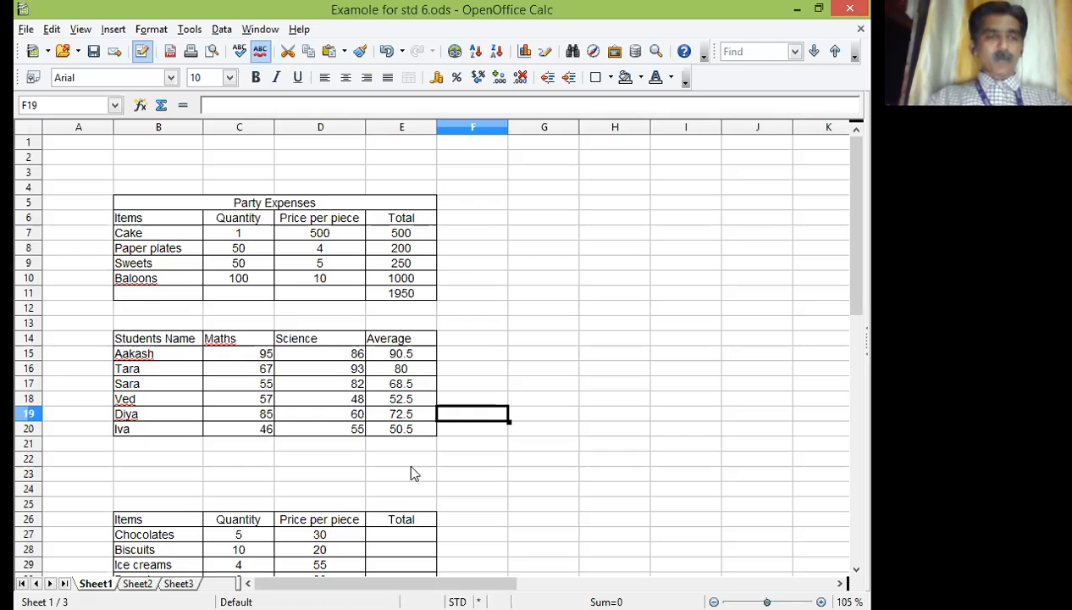
Step: Set both the Maths and Science marks of the student in row 17 to 80
click(268, 382)
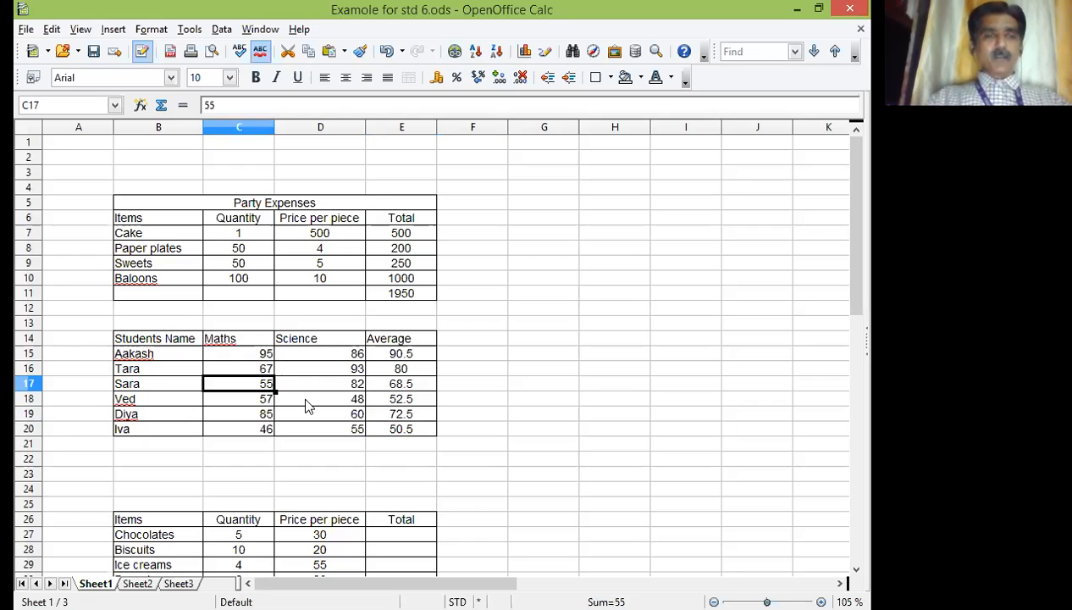
click(329, 389)
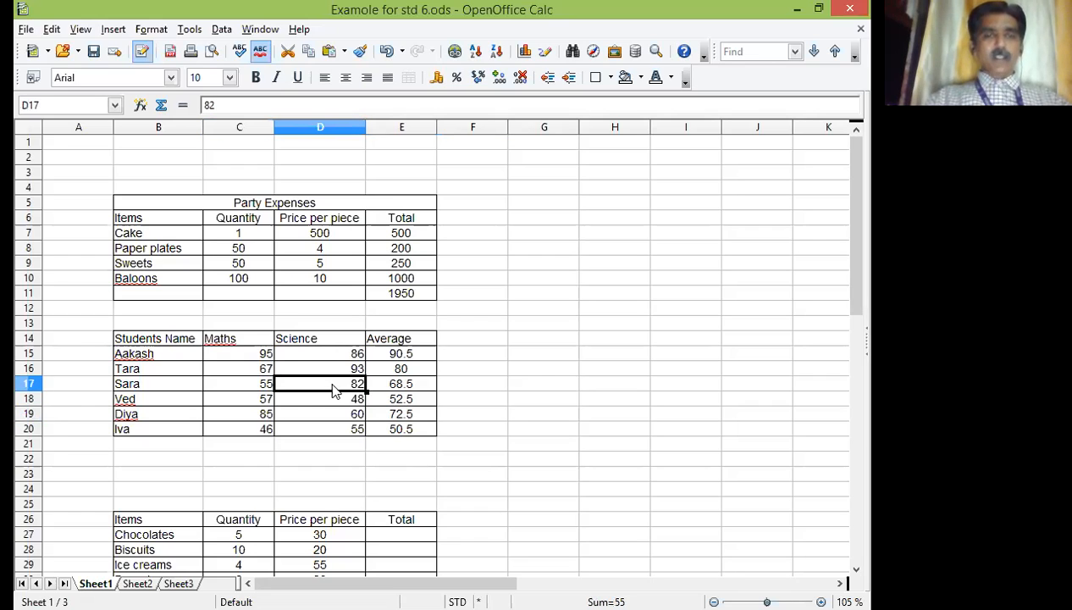
click(261, 387)
text(80)
key(Tab)
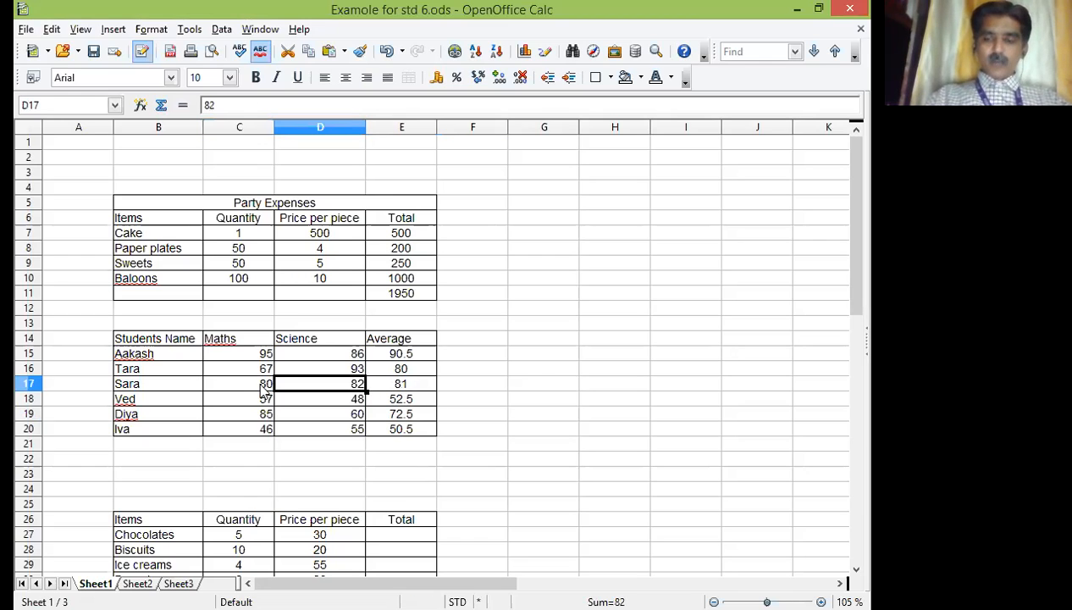
text(80)
key(Tab)
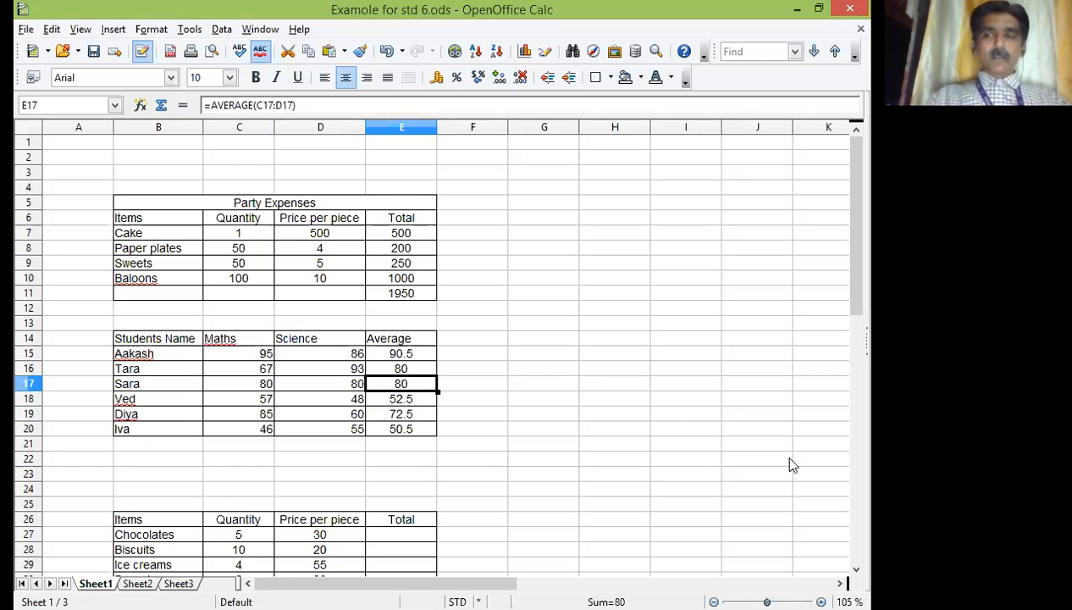
Step: Calculate the chocolates' total in E27 with the formula =C27*D27
drag(854, 269, 859, 335)
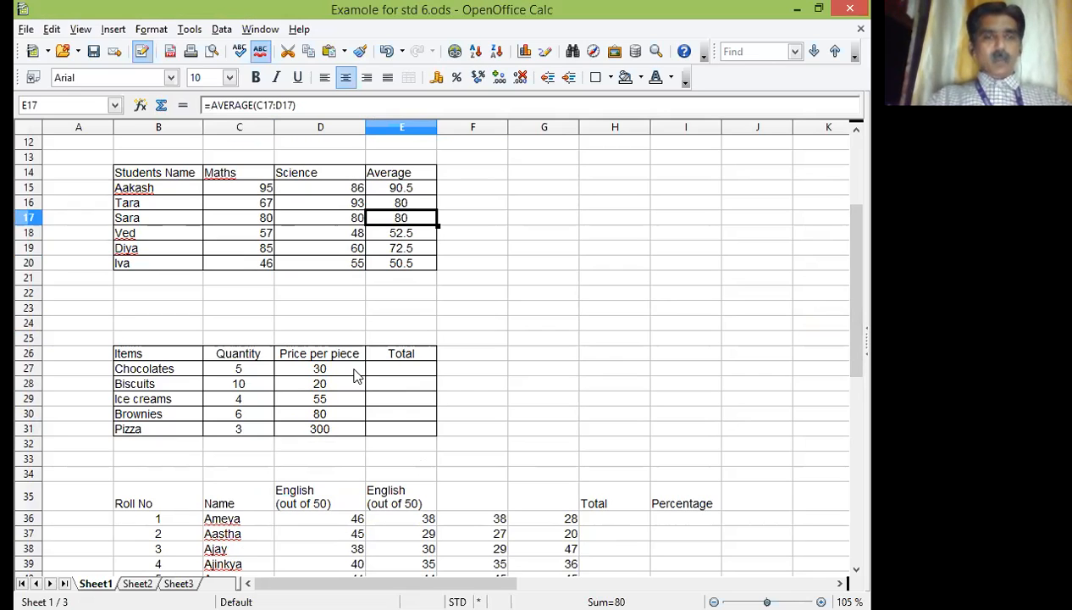
click(399, 373)
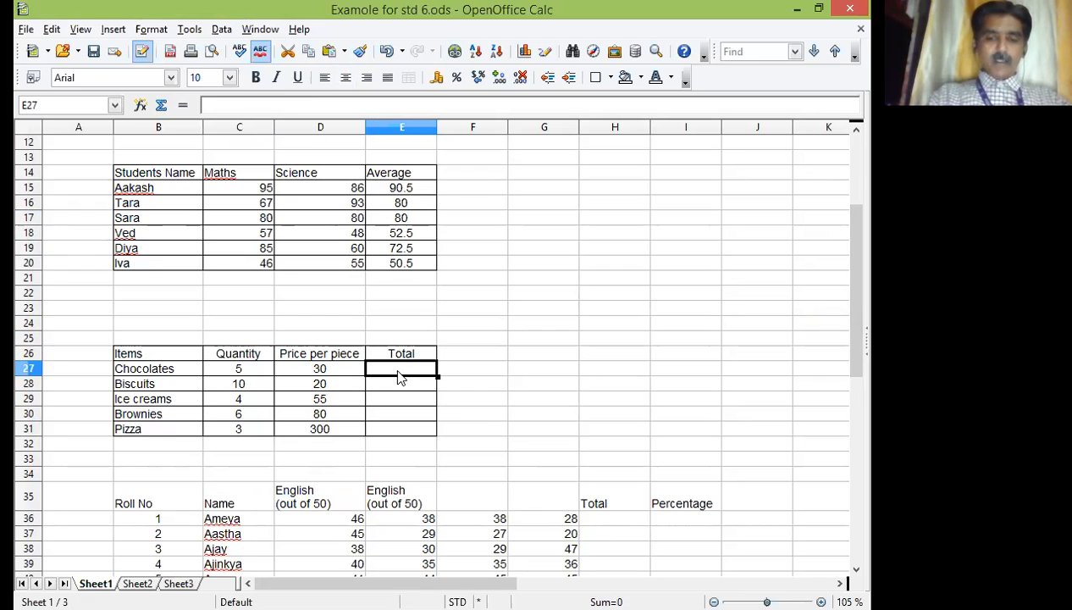
click(304, 104)
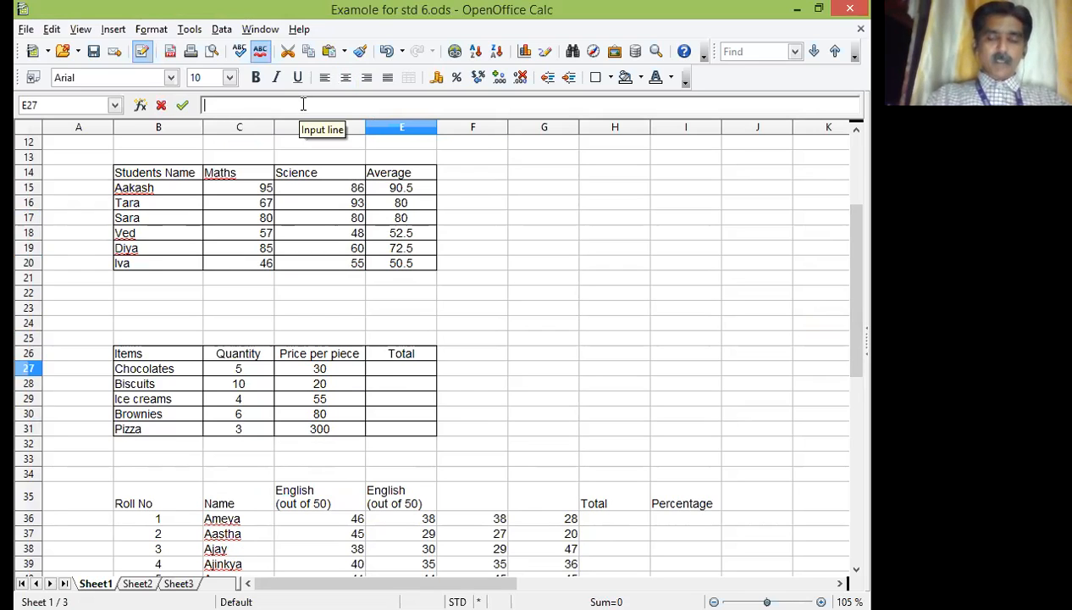
text(=)
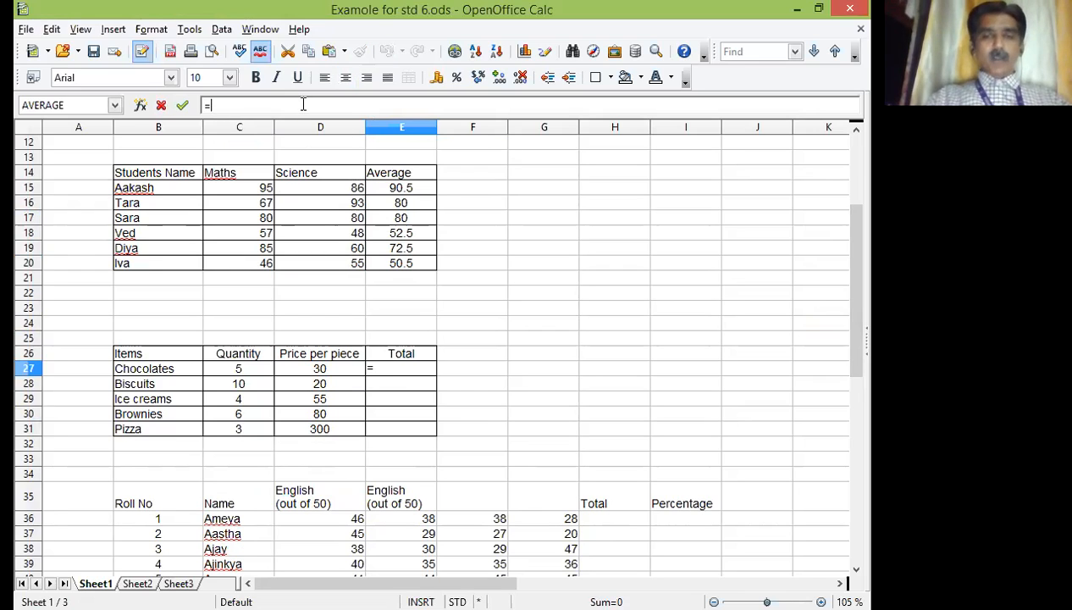
click(249, 374)
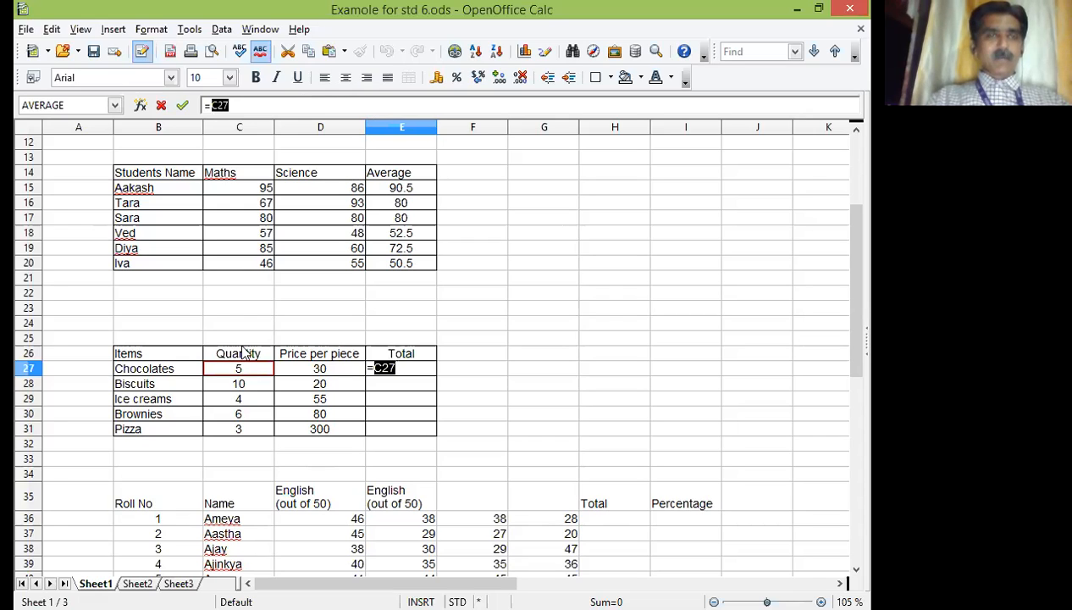
click(262, 105)
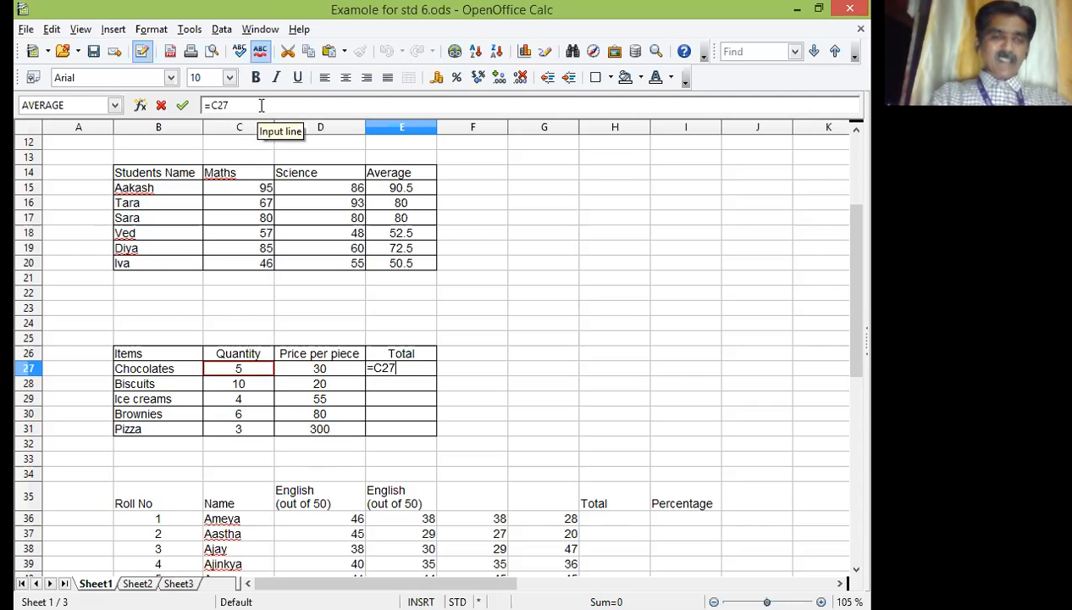
text(*)
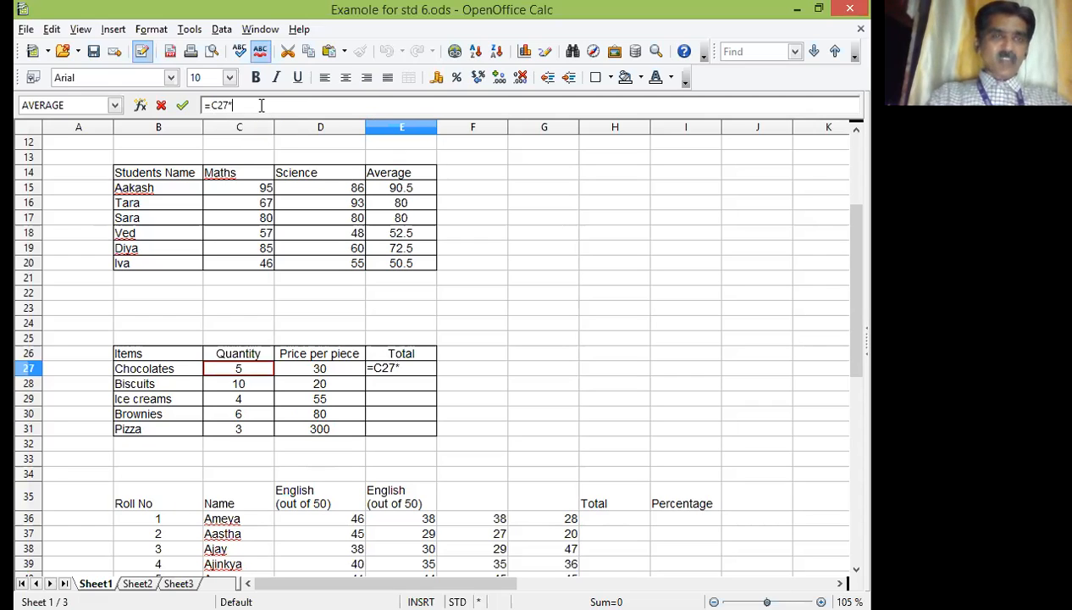
click(328, 375)
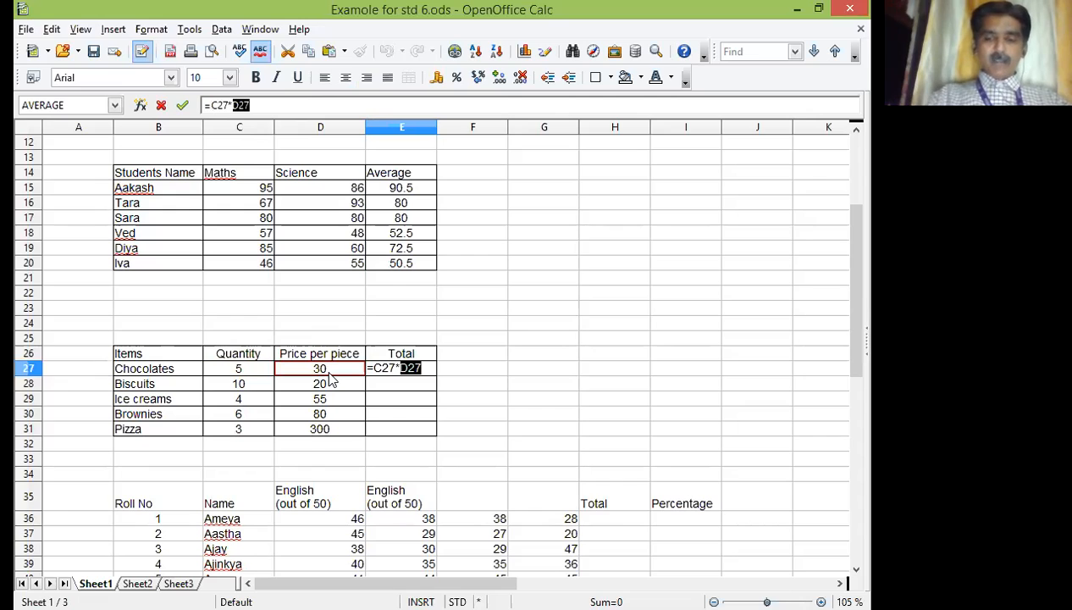
key(Return)
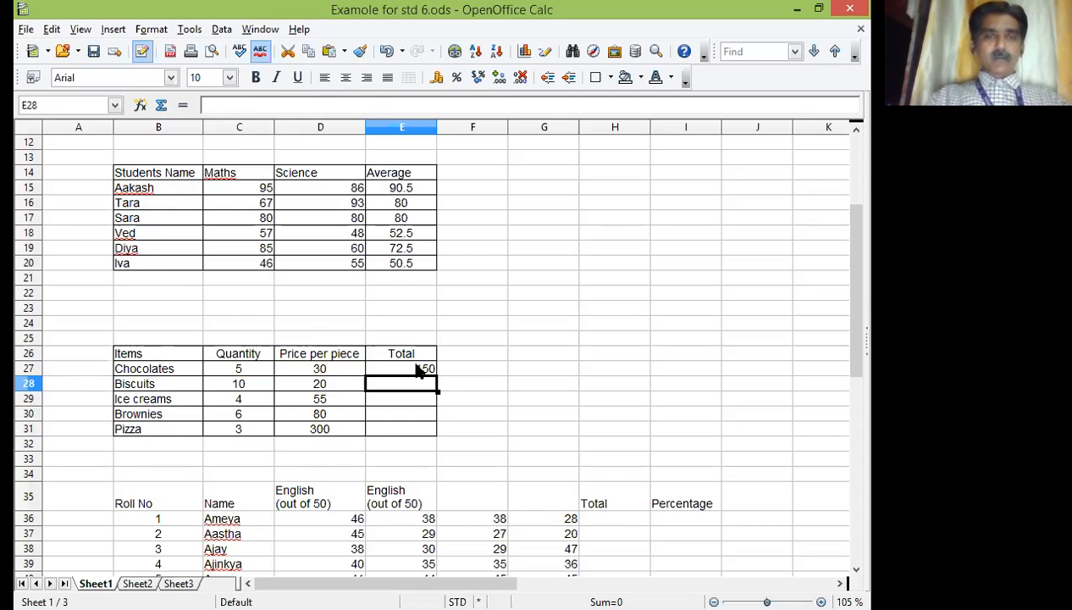
Step: Centre the chocolates' total in E27 and fill its formula down to the pizza row, E31
click(420, 371)
click(347, 78)
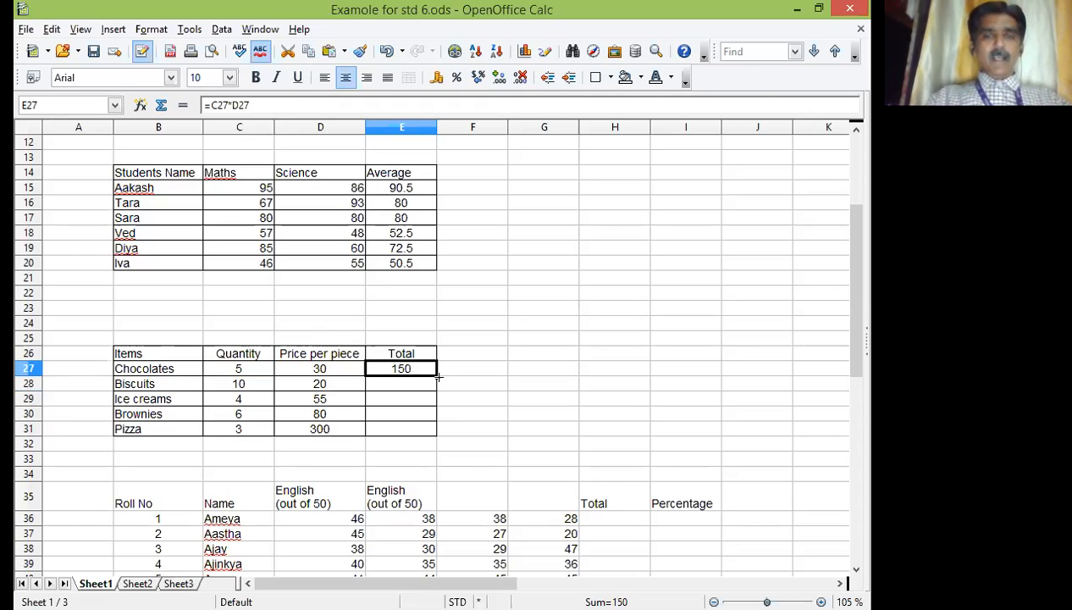
drag(439, 377, 439, 435)
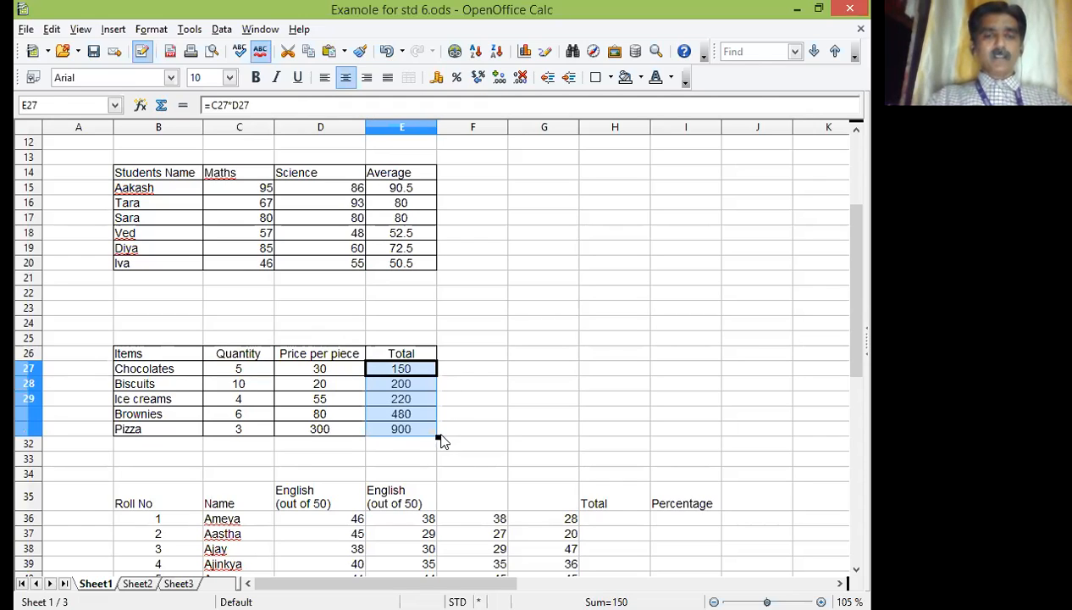
click(477, 384)
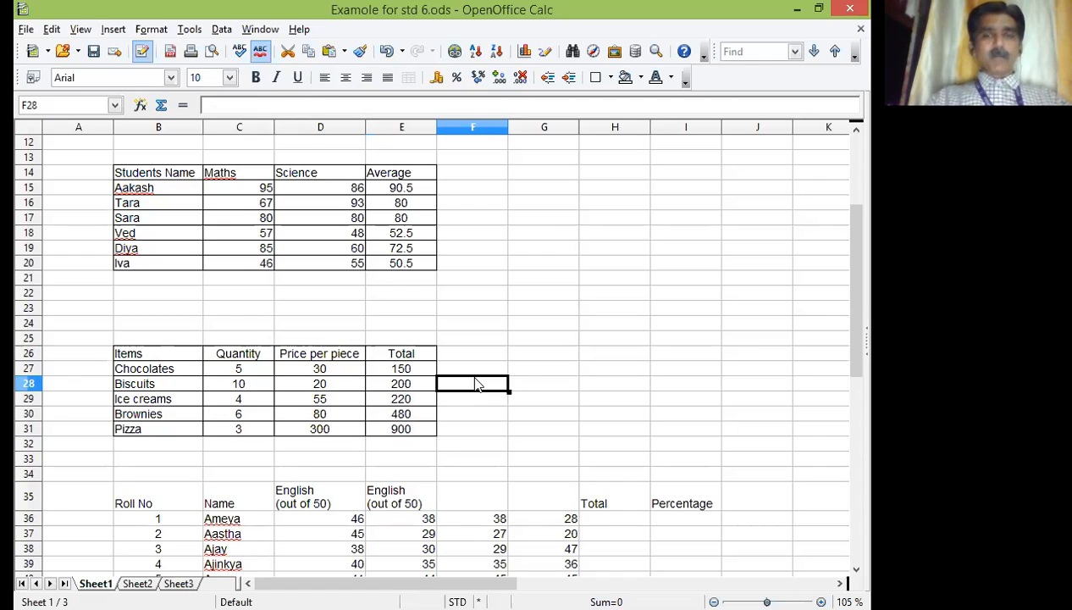
click(516, 351)
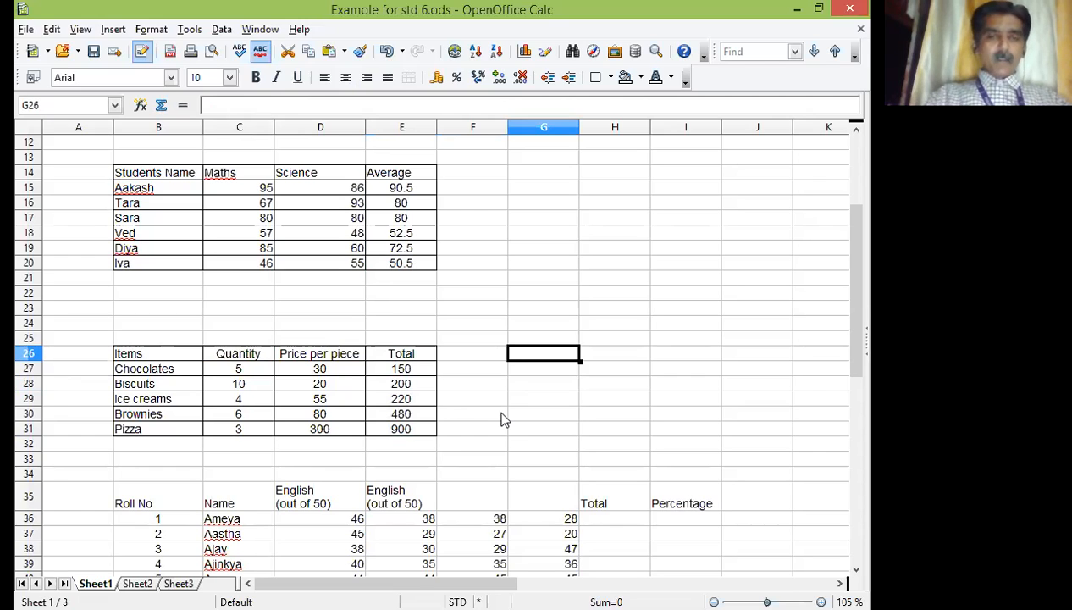
Step: Find the lowest item total in G27 with the MIN function over E27:E31 and check the formula against the totals
drag(413, 371, 410, 437)
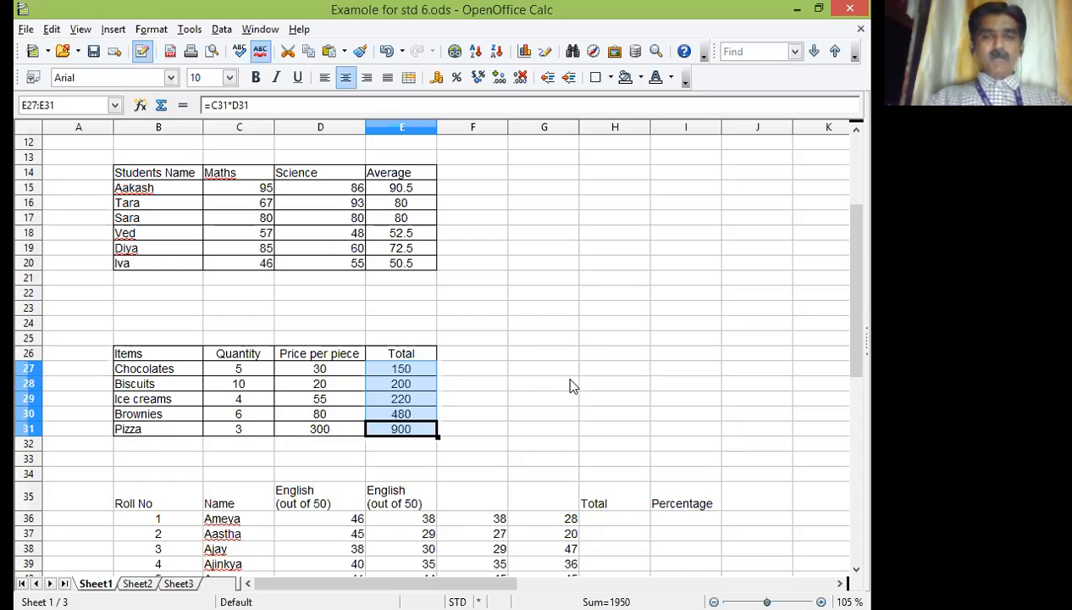
click(533, 368)
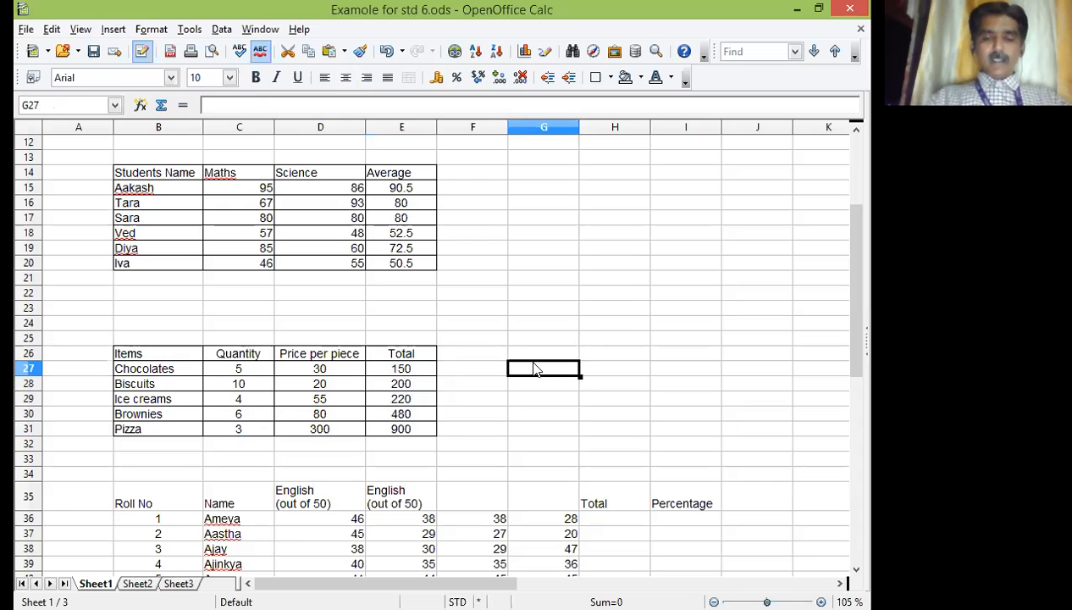
click(324, 104)
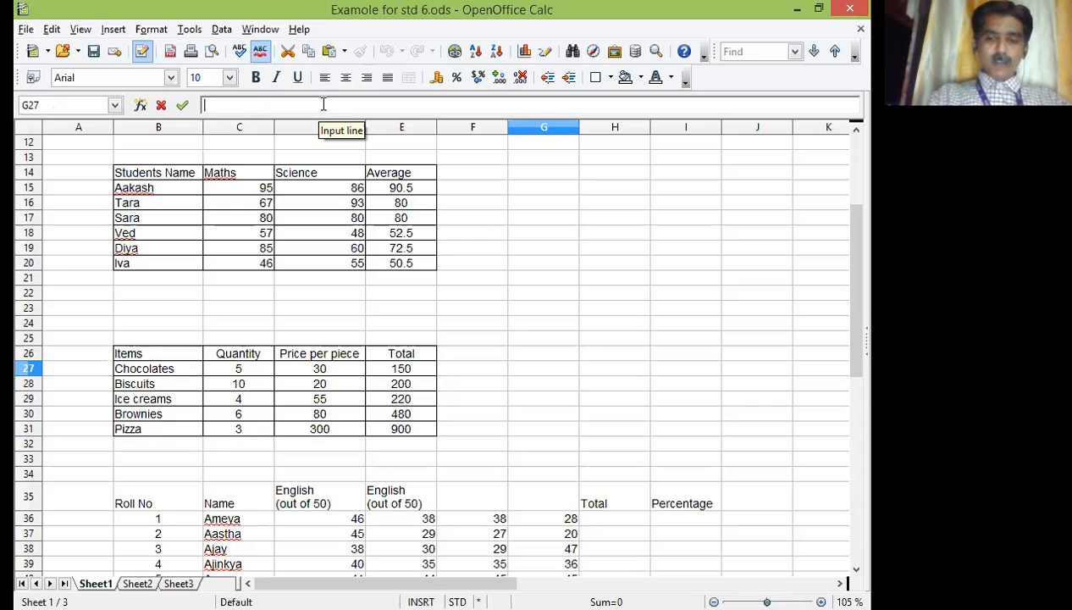
text(=)
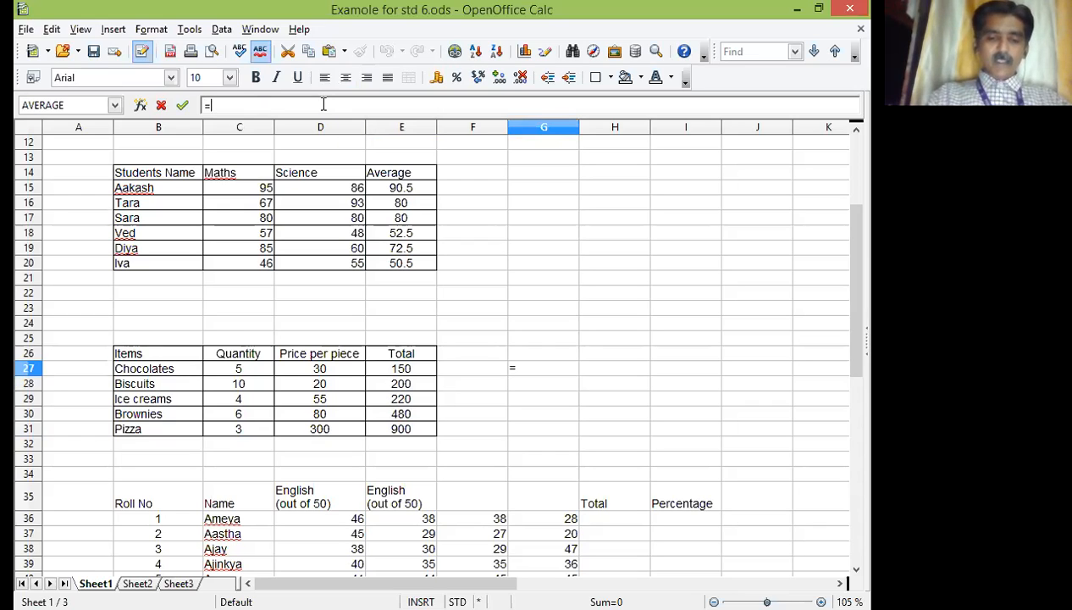
text(MIN)
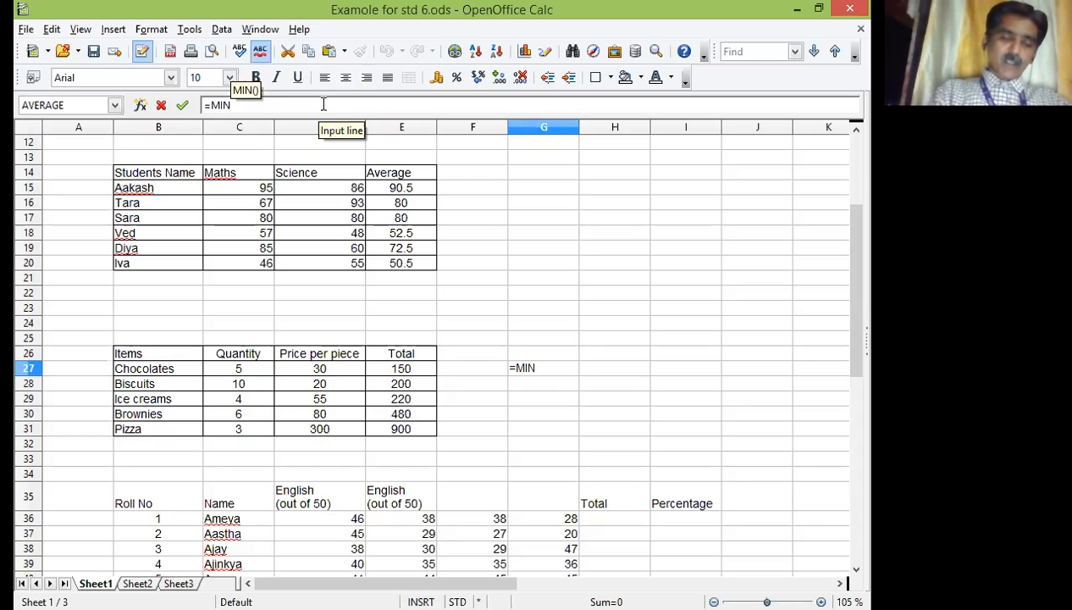
text(()
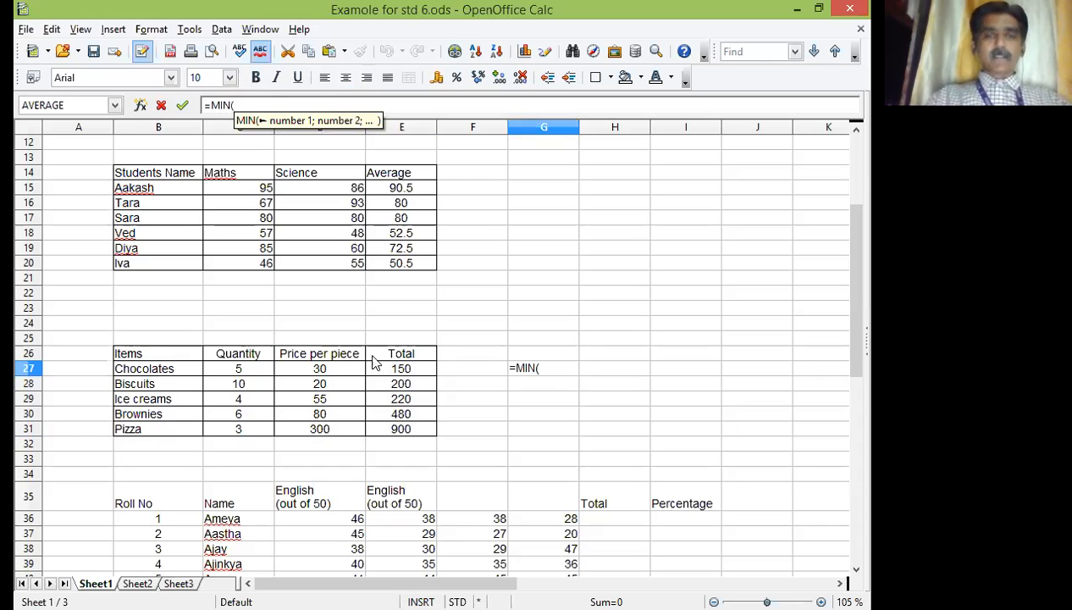
drag(384, 366, 388, 429)
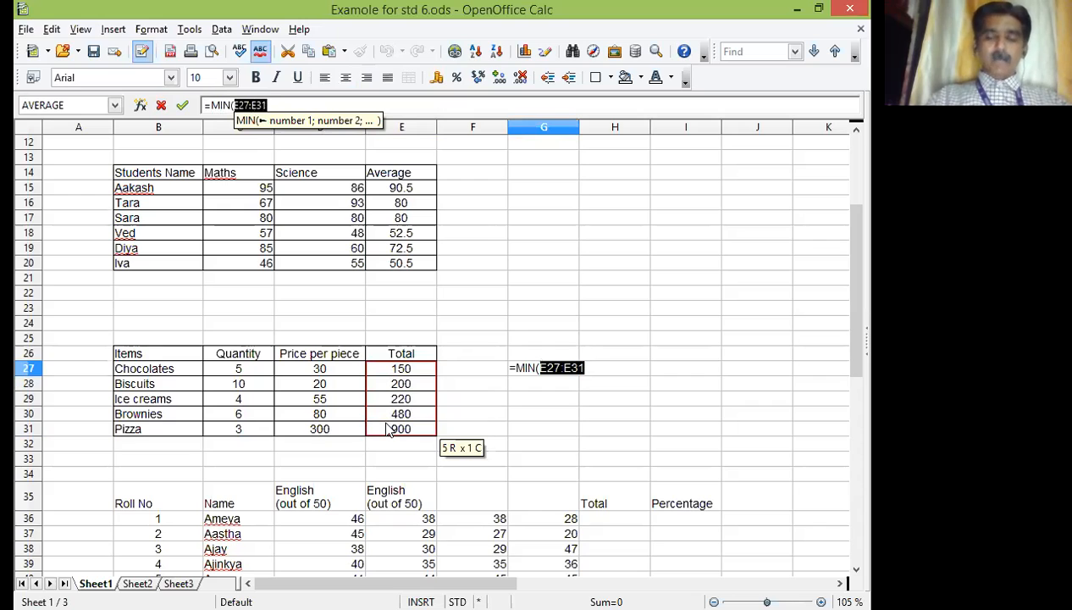
key(Return)
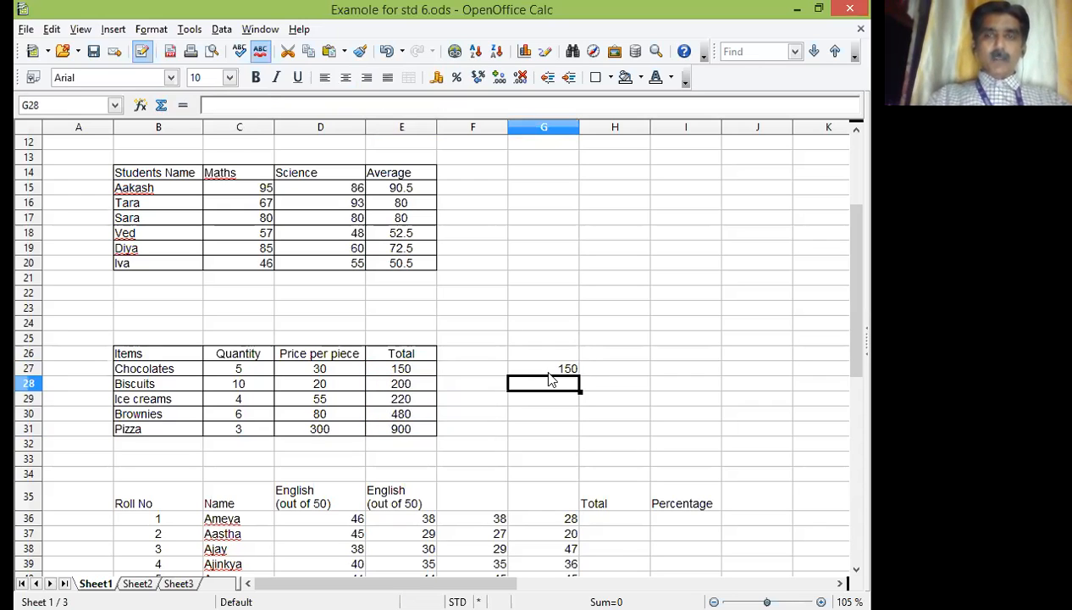
click(549, 377)
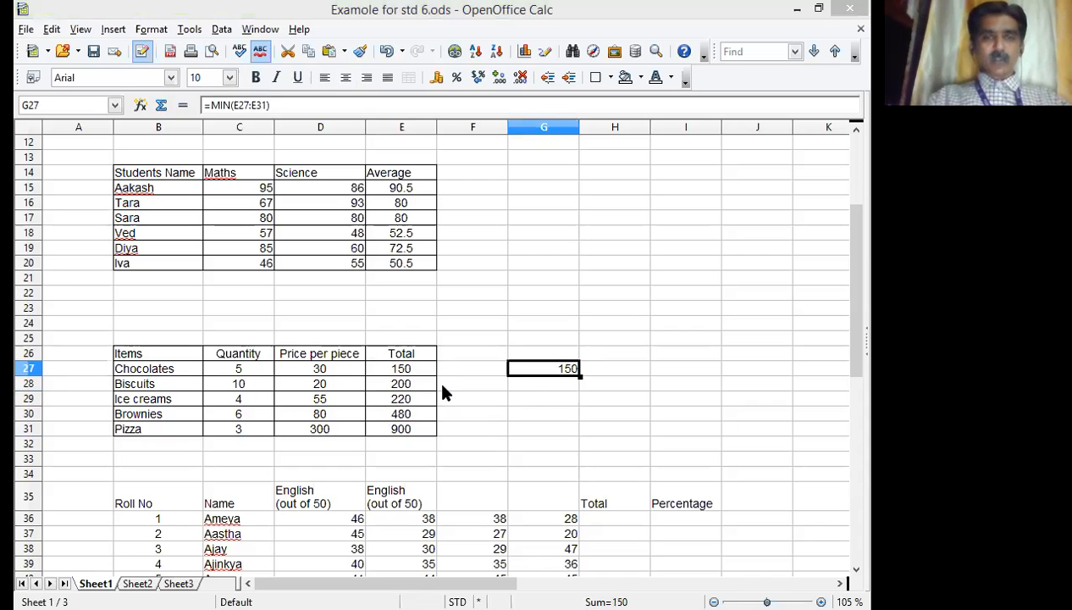
drag(415, 369, 420, 464)
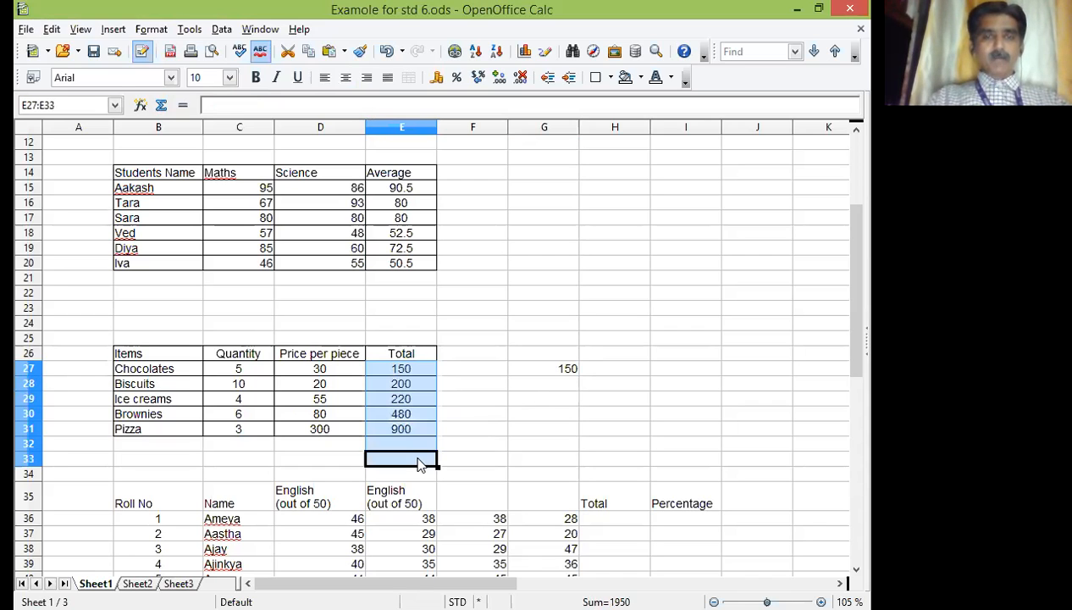
click(464, 379)
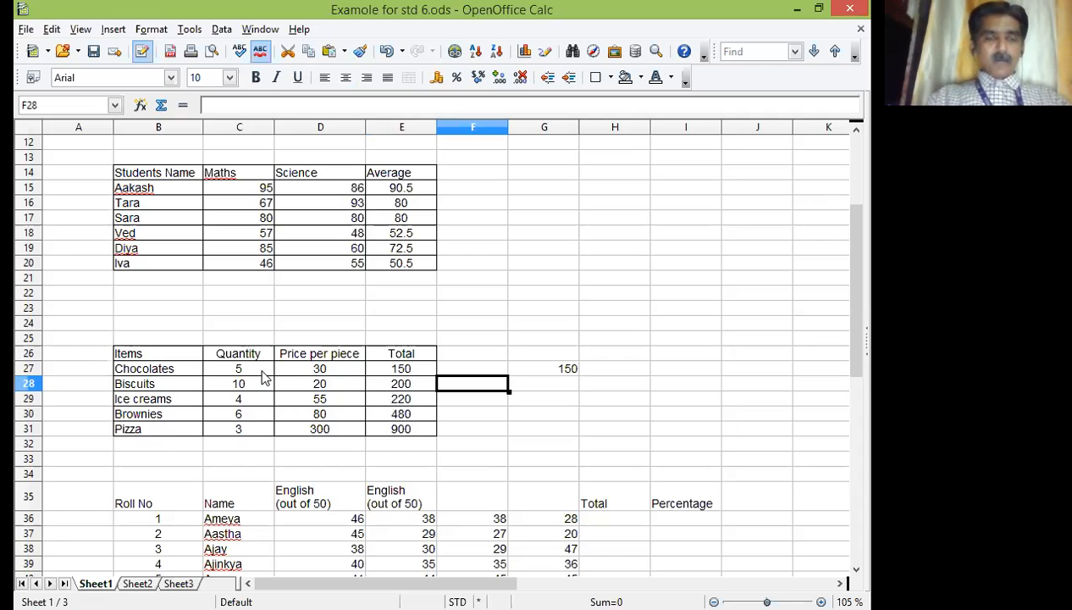
Step: Change the price per piece of the chocolates in D27 to 10 and check the row's total formula
click(262, 371)
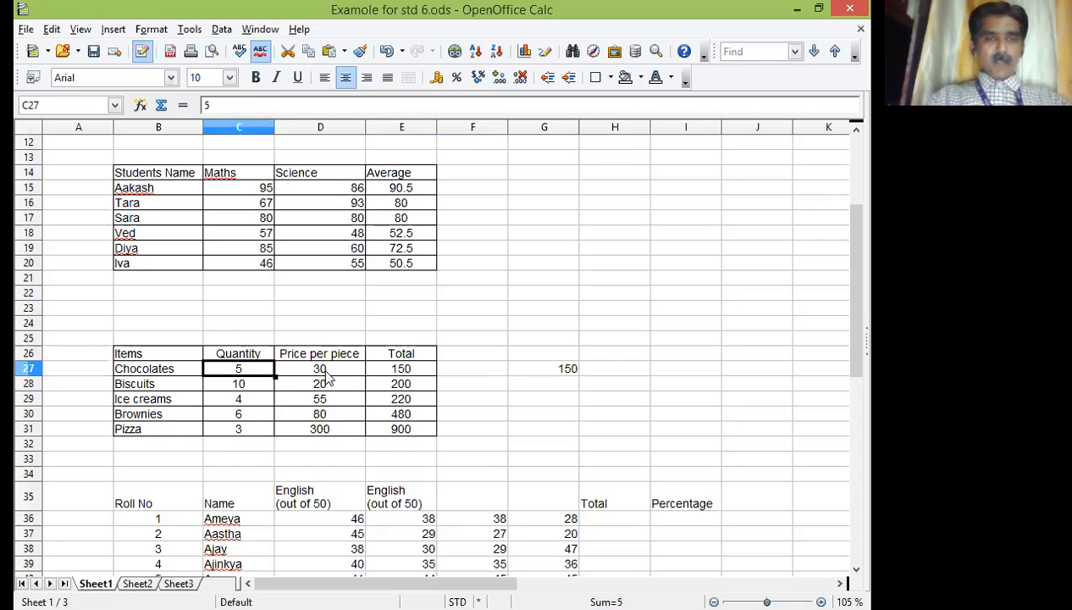
click(326, 372)
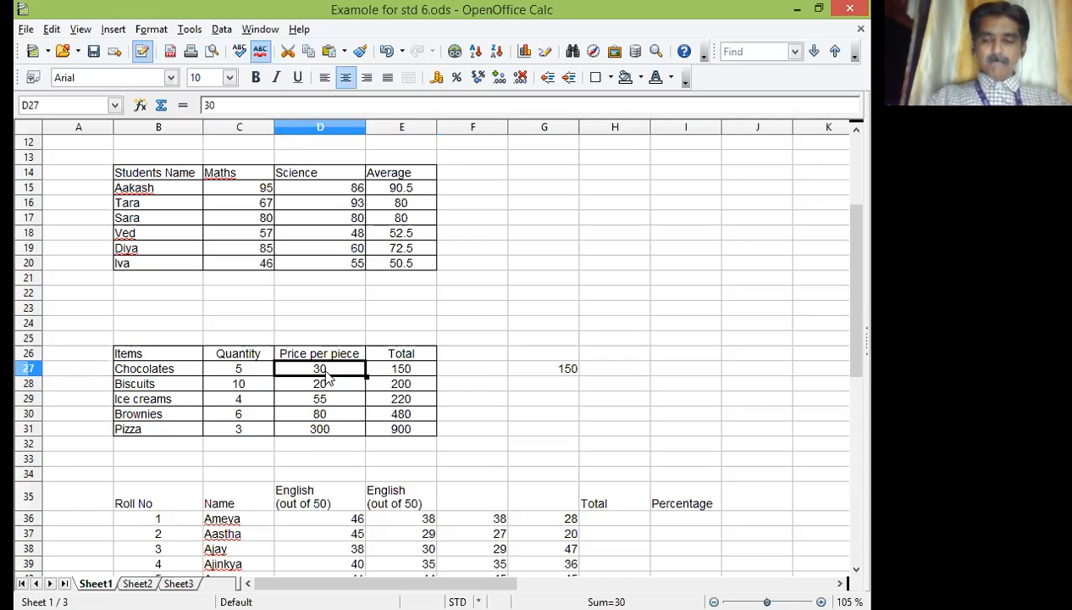
text(10)
key(Return)
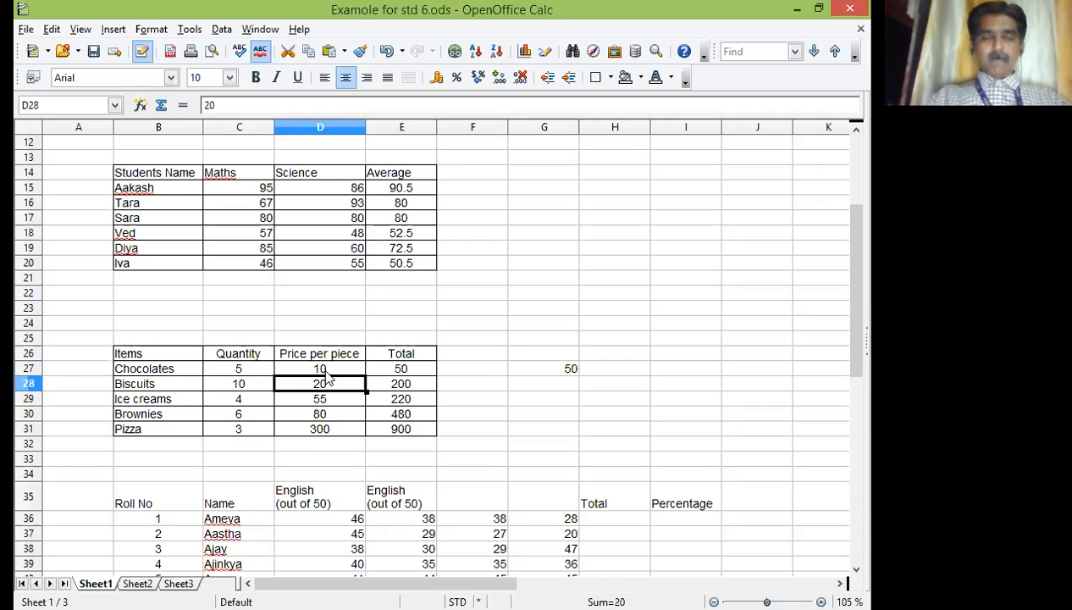
click(423, 372)
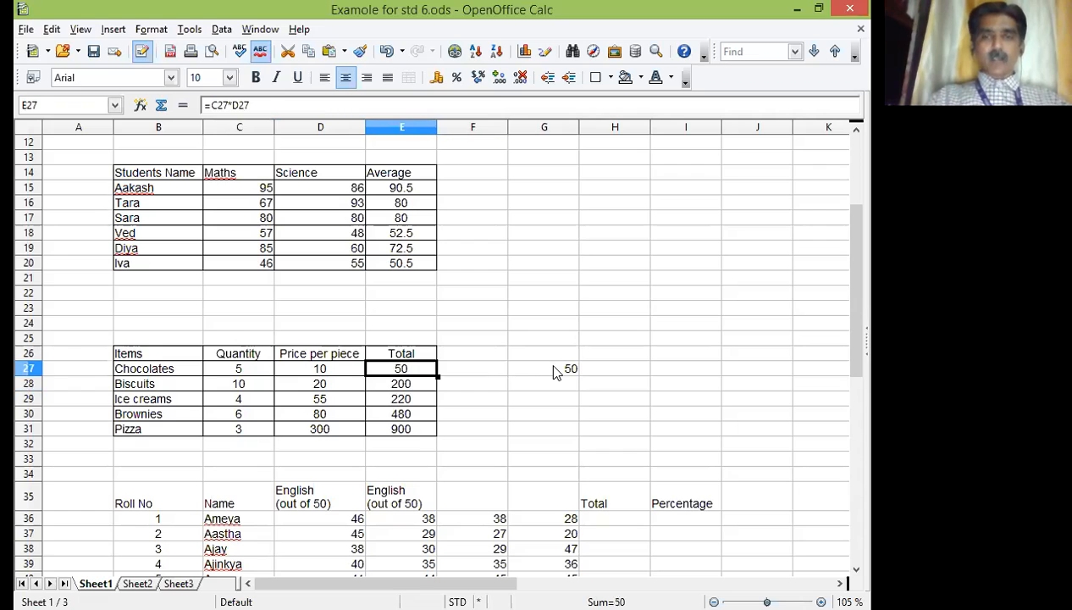
Step: Find the highest item total in G29 with the MAX function over E27:E31 and check the formula against the totals
click(555, 373)
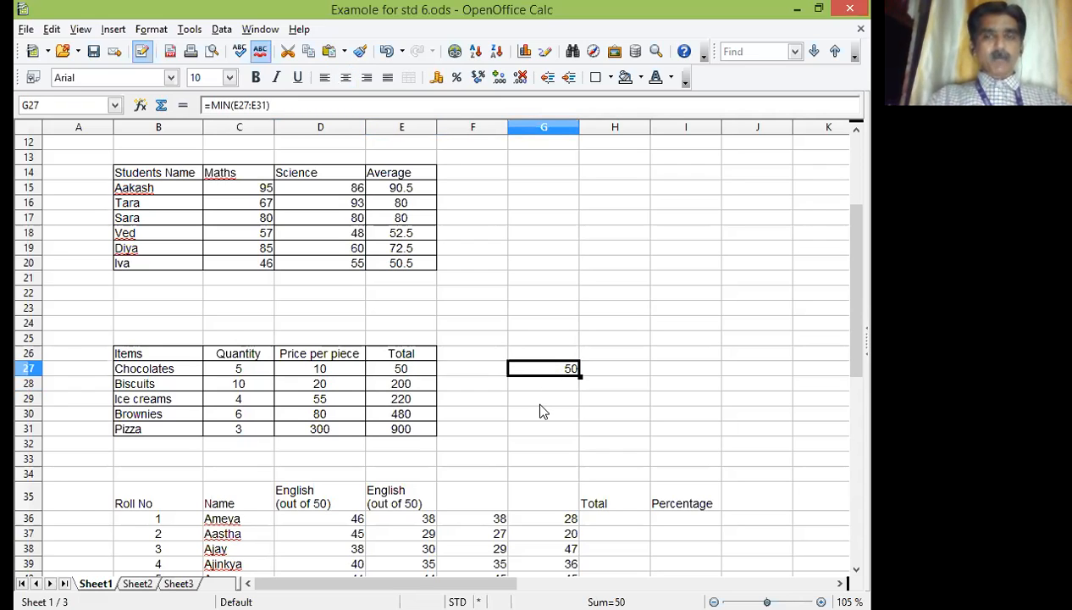
click(543, 409)
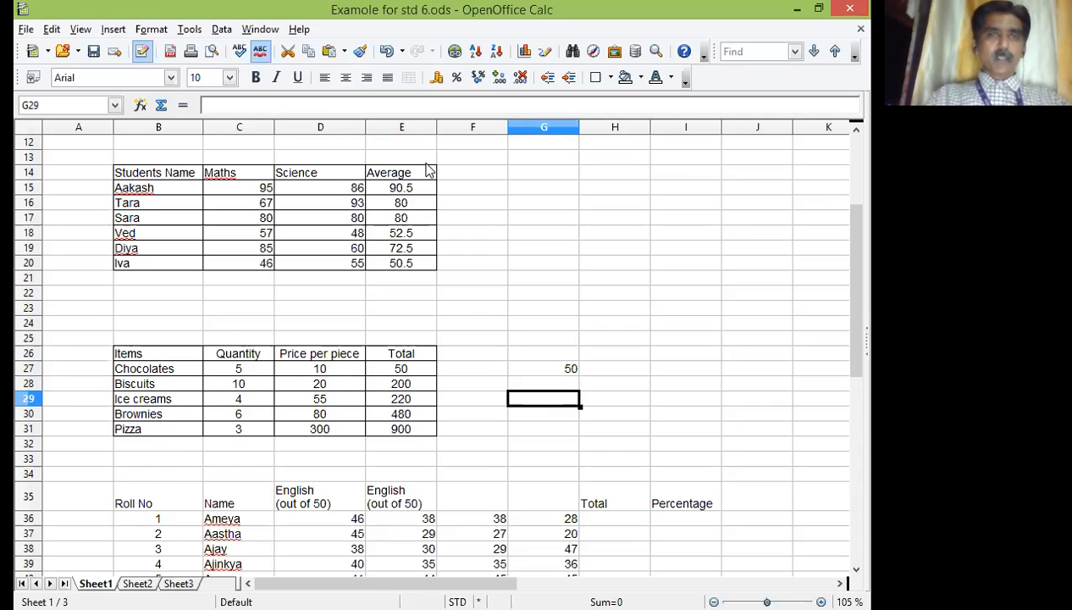
click(419, 106)
text(=)
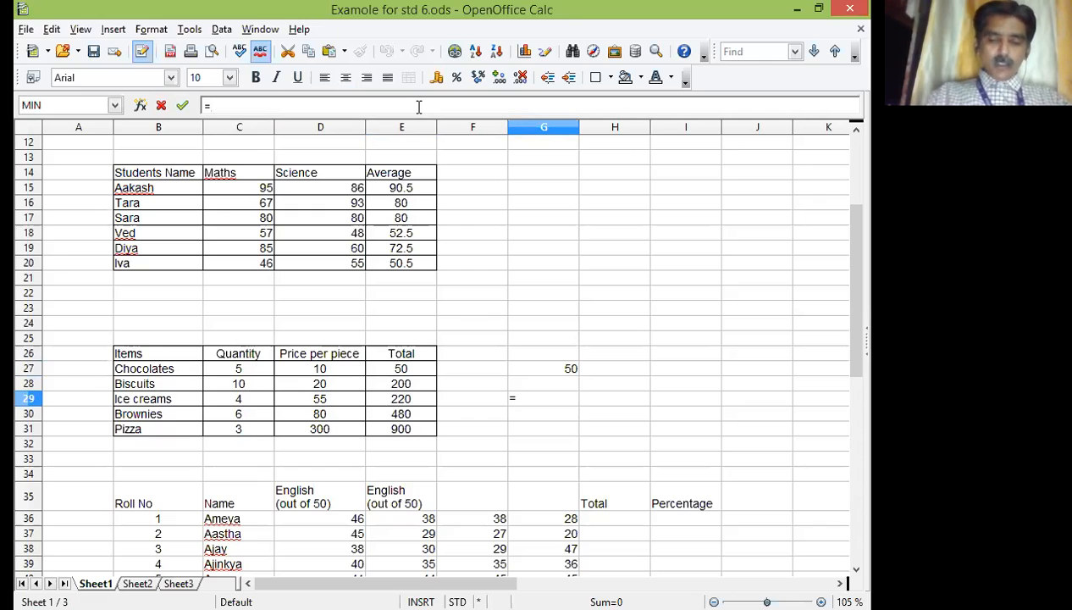
text(m)
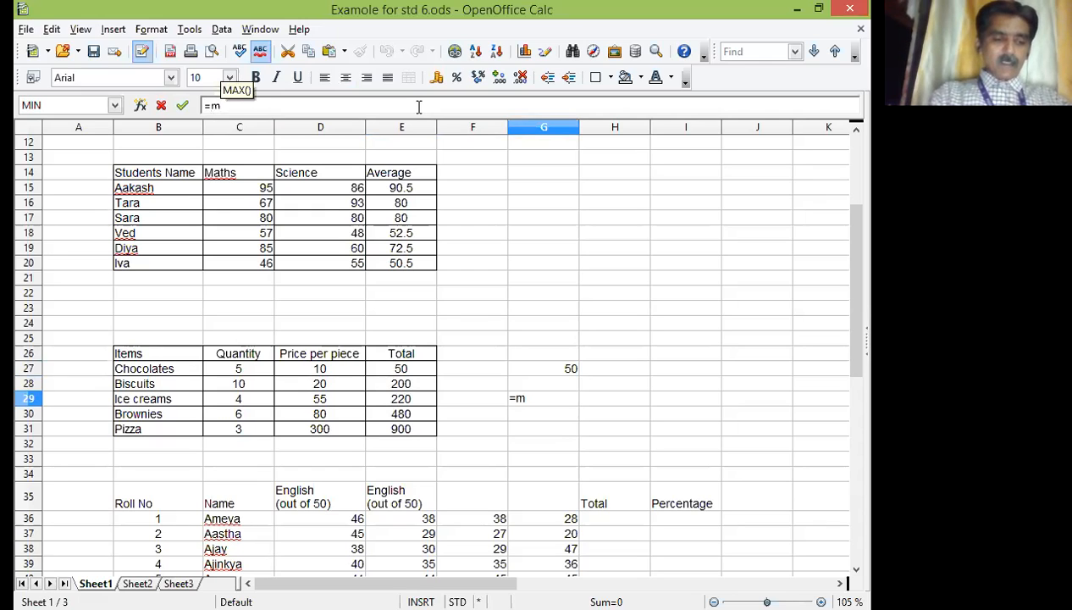
text(ax()
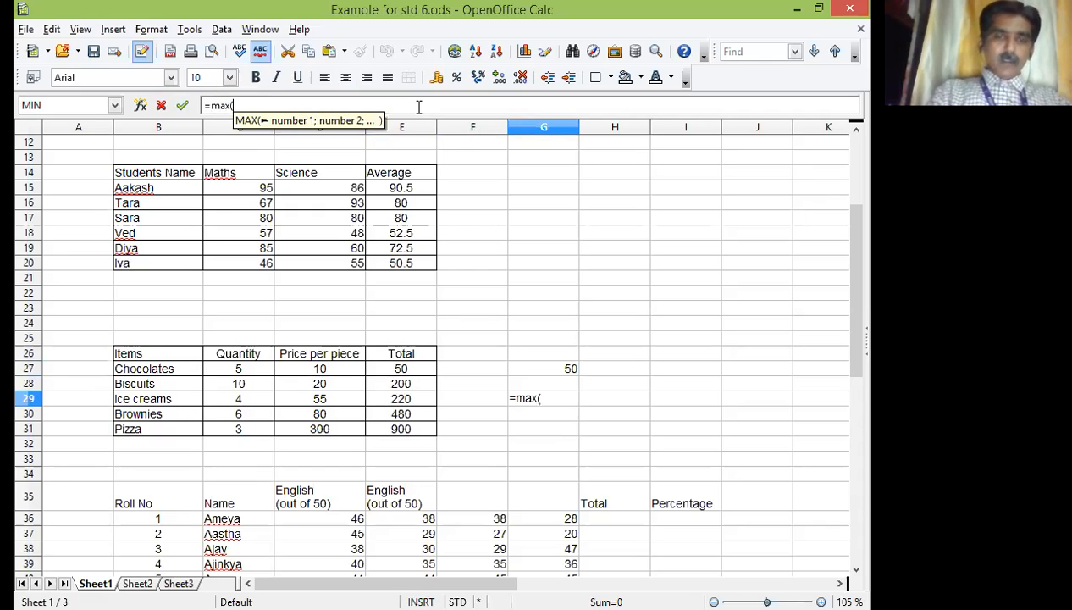
drag(383, 373, 389, 431)
key(Return)
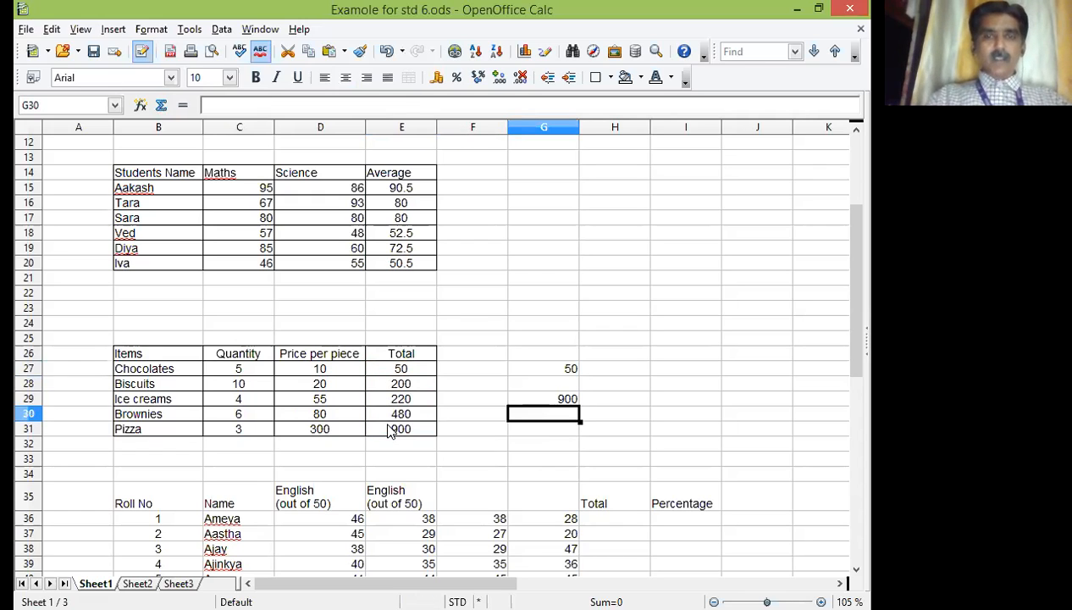
click(559, 400)
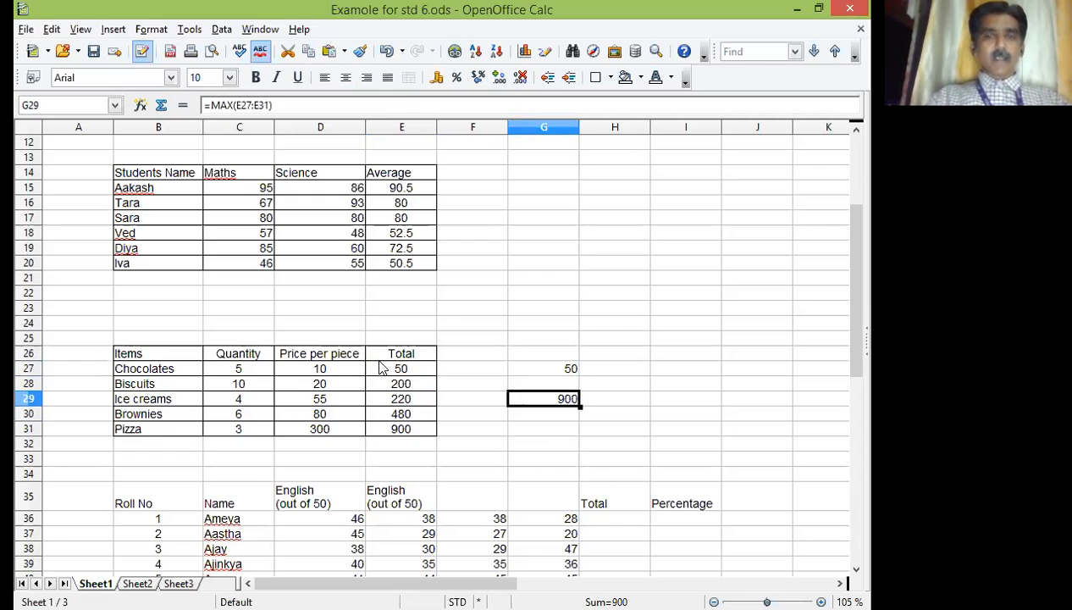
drag(403, 376, 401, 428)
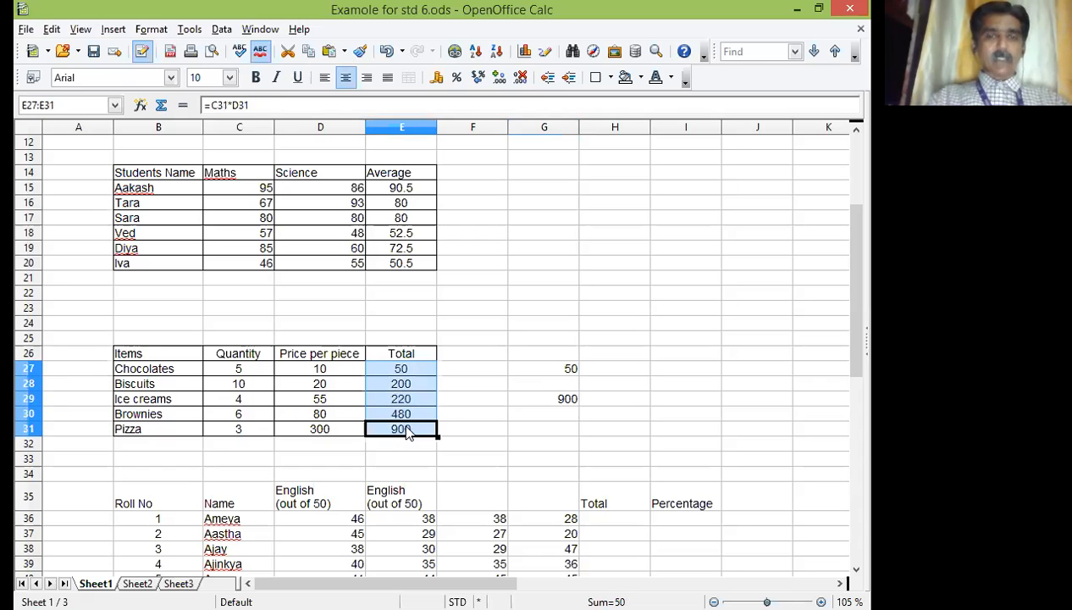
click(546, 403)
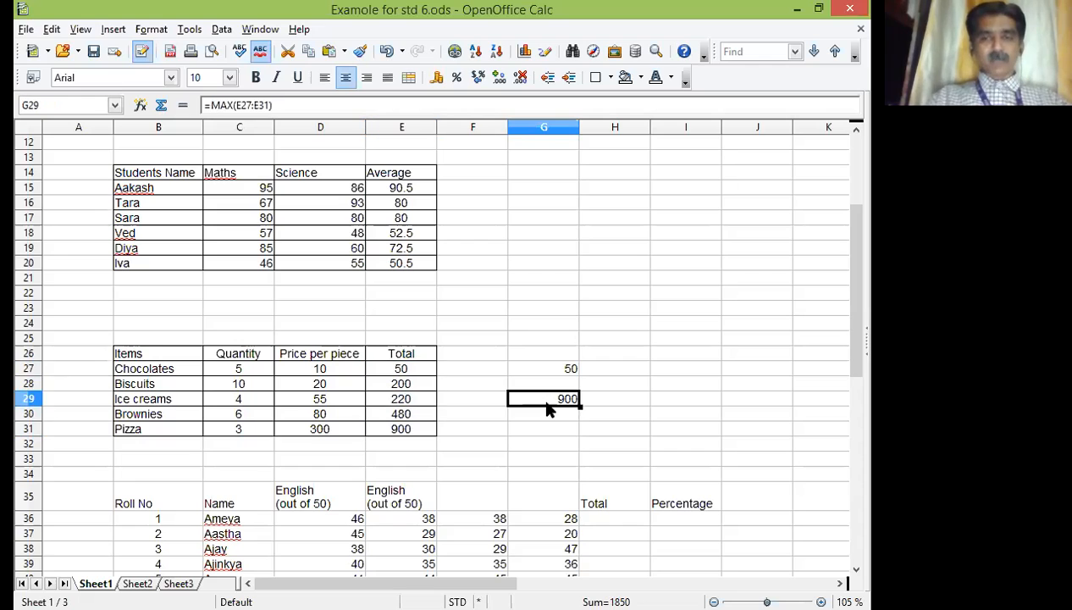
click(545, 432)
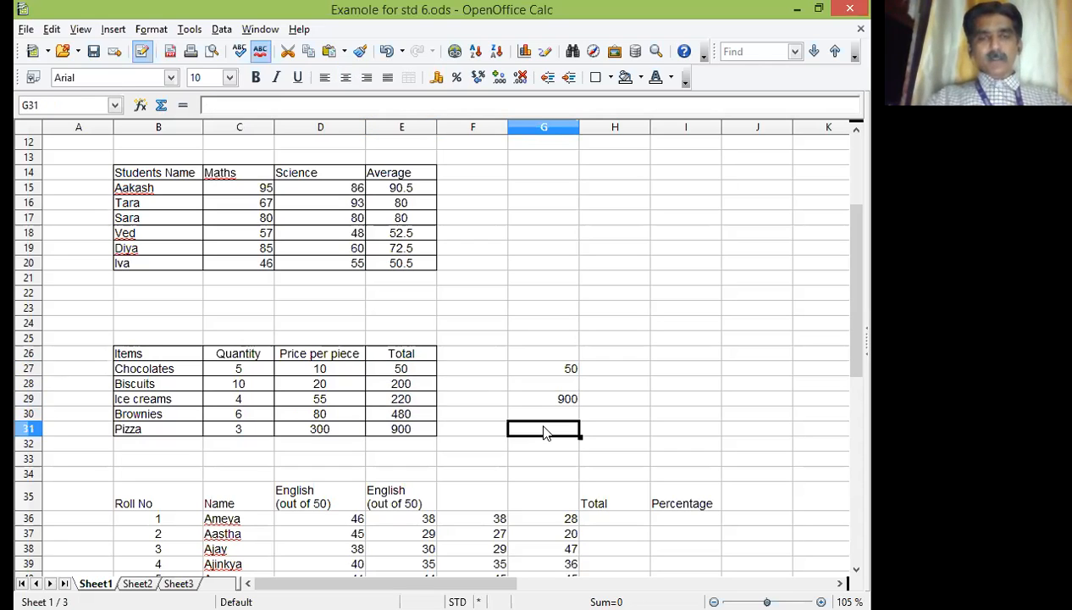